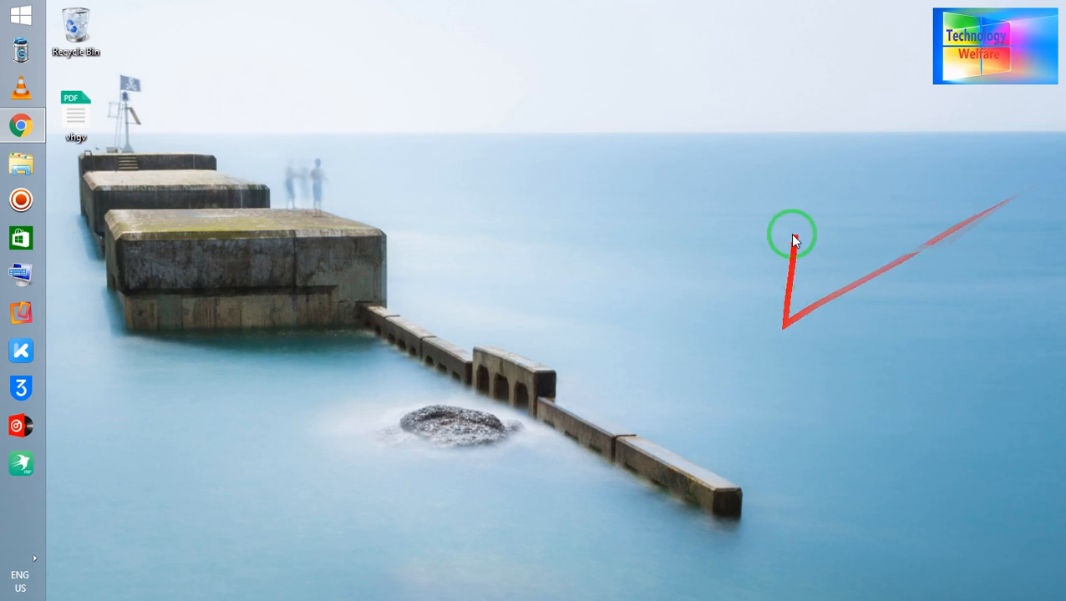
right_click(562, 140)
left_click(630, 183)
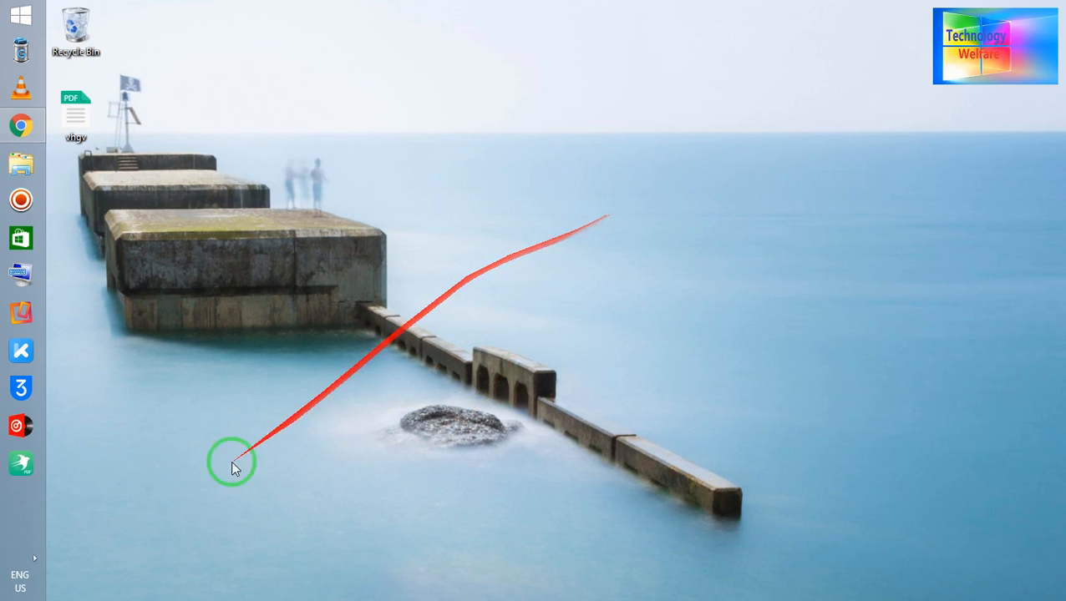
left_click(21, 464)
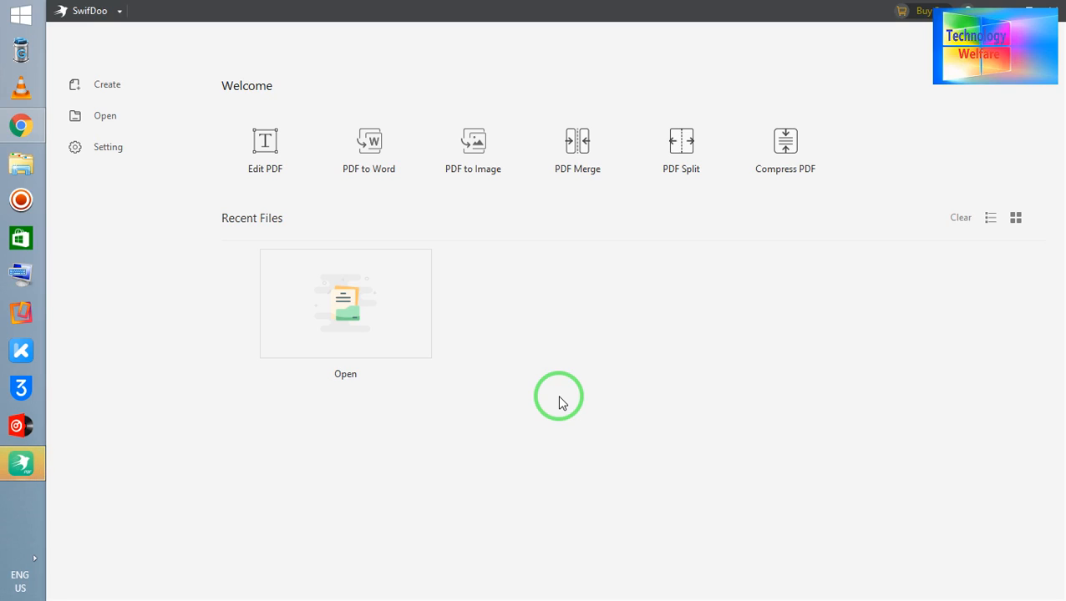
left_click(386, 276)
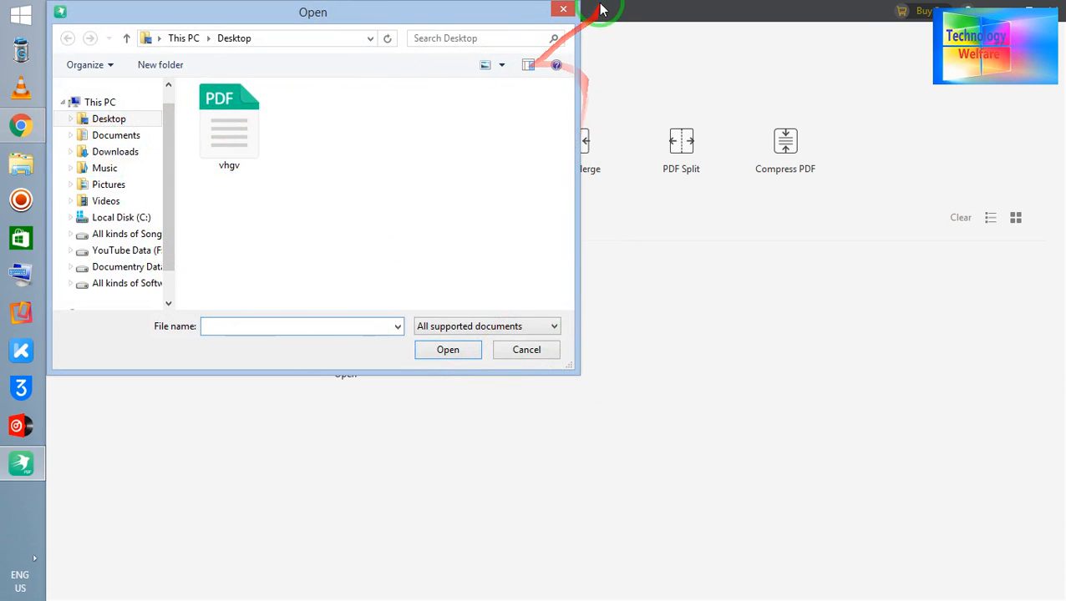
left_click(565, 11)
left_click(1058, 13)
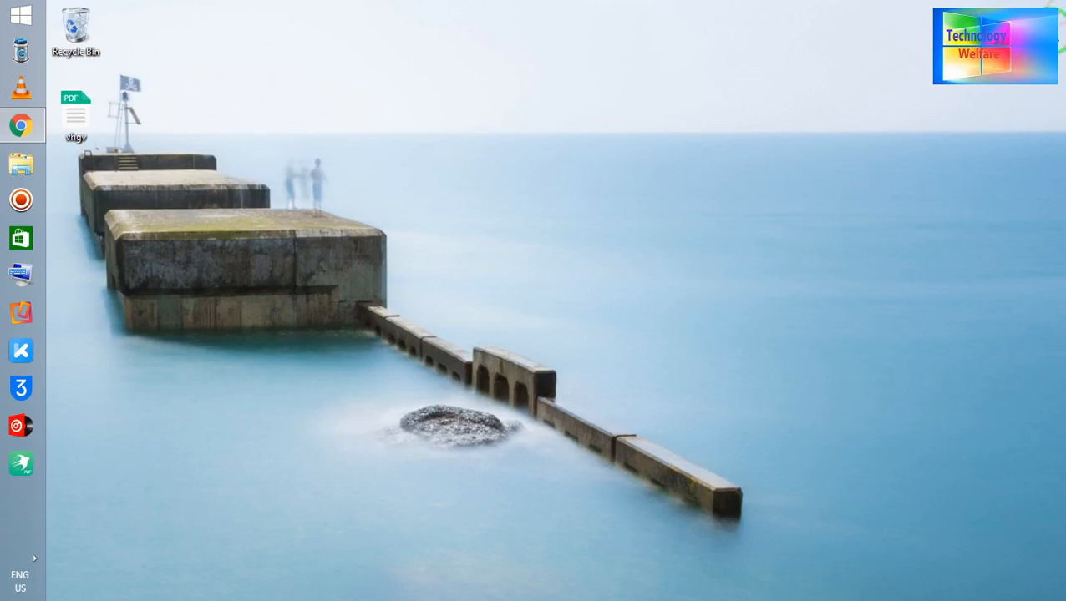
Open the vhgv PDF from the desktop, view its first page, and close it.
double_click(92, 113)
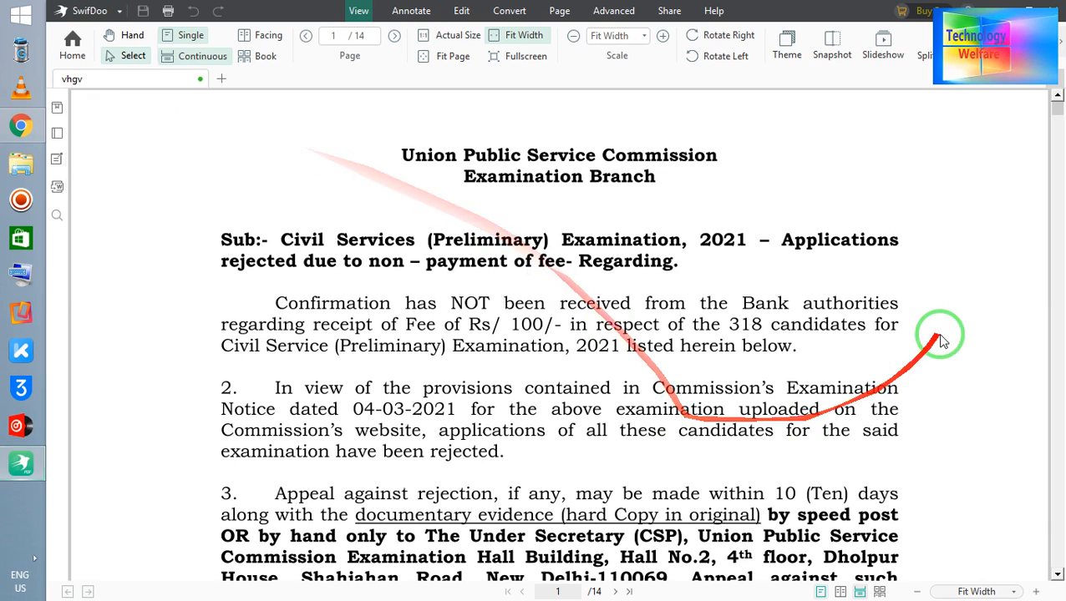
scroll(939, 337, "down", 5)
left_click(1054, 8)
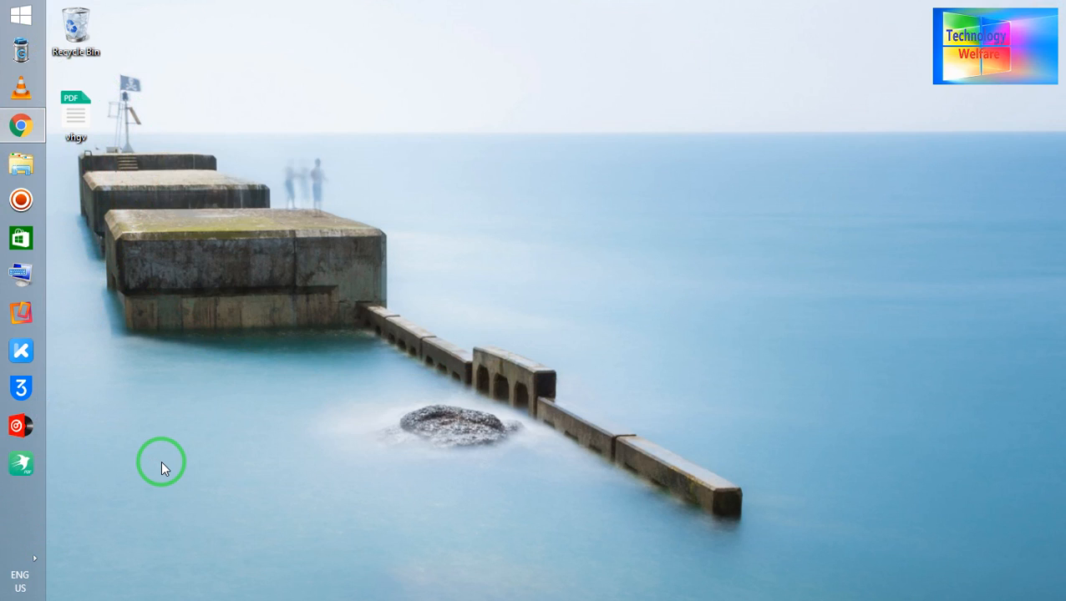
Switch to SwifDoo PDF and clear the recent files list.
left_click(21, 464)
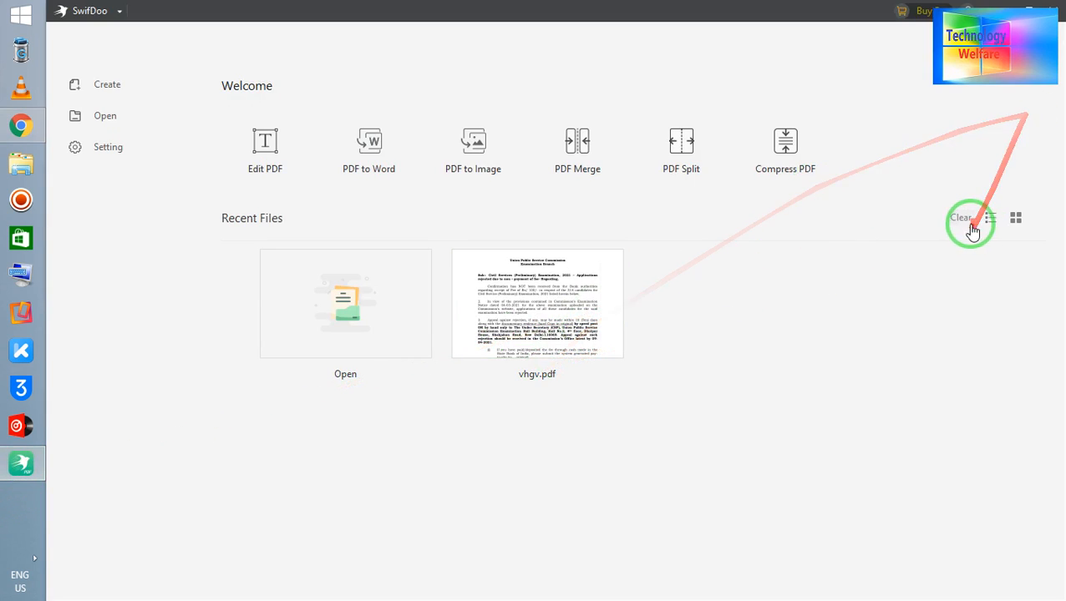
left_click(956, 217)
left_click(607, 349)
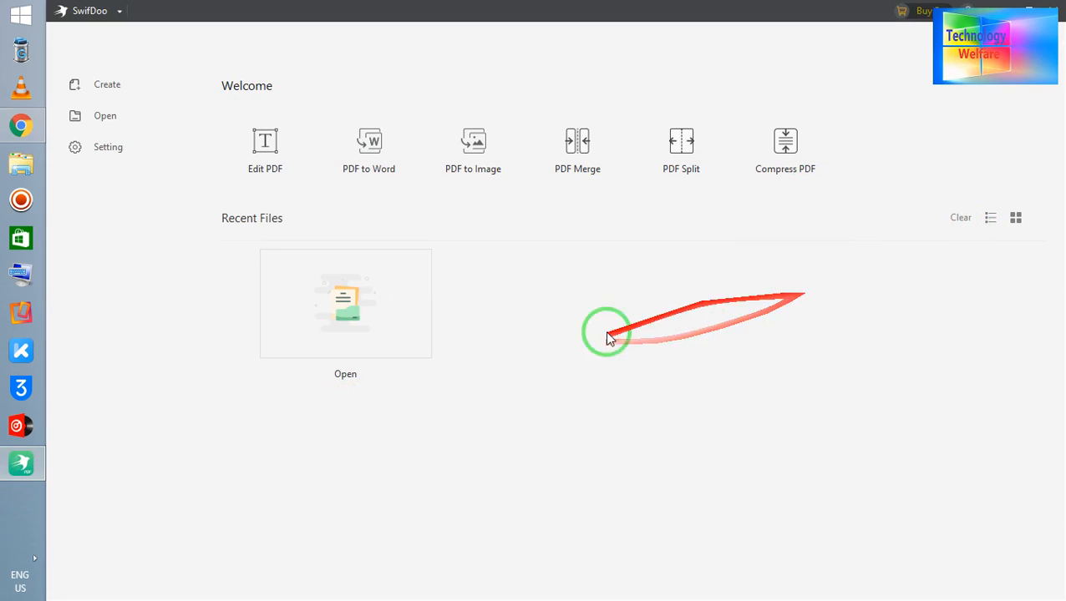
Open the vhgv PDF from the Desktop folder and view the start of its first page.
left_click(370, 316)
double_click(221, 117)
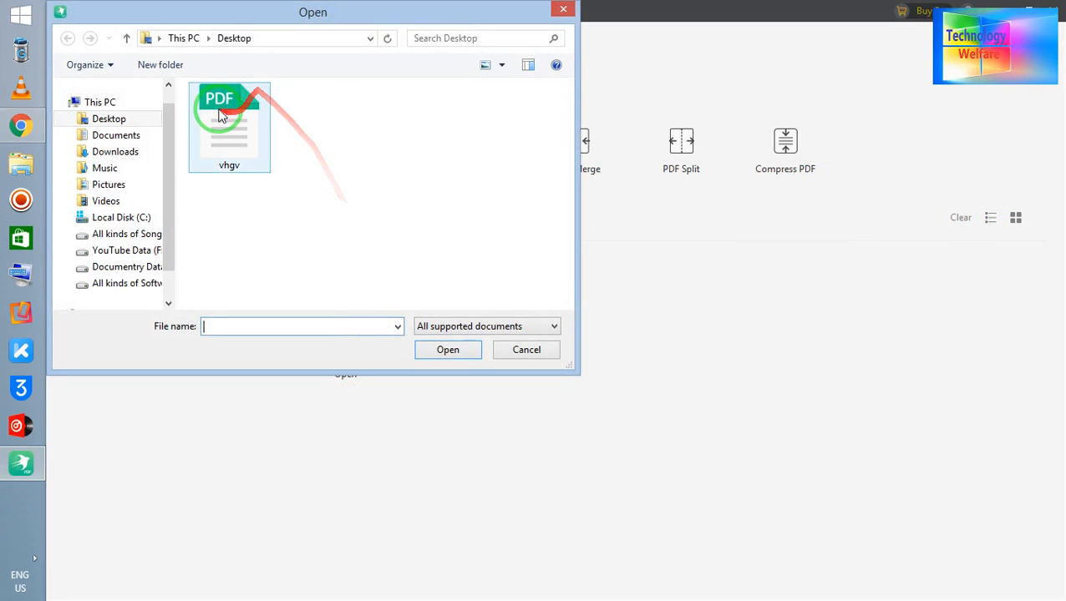
scroll(1054, 250, "down", 3)
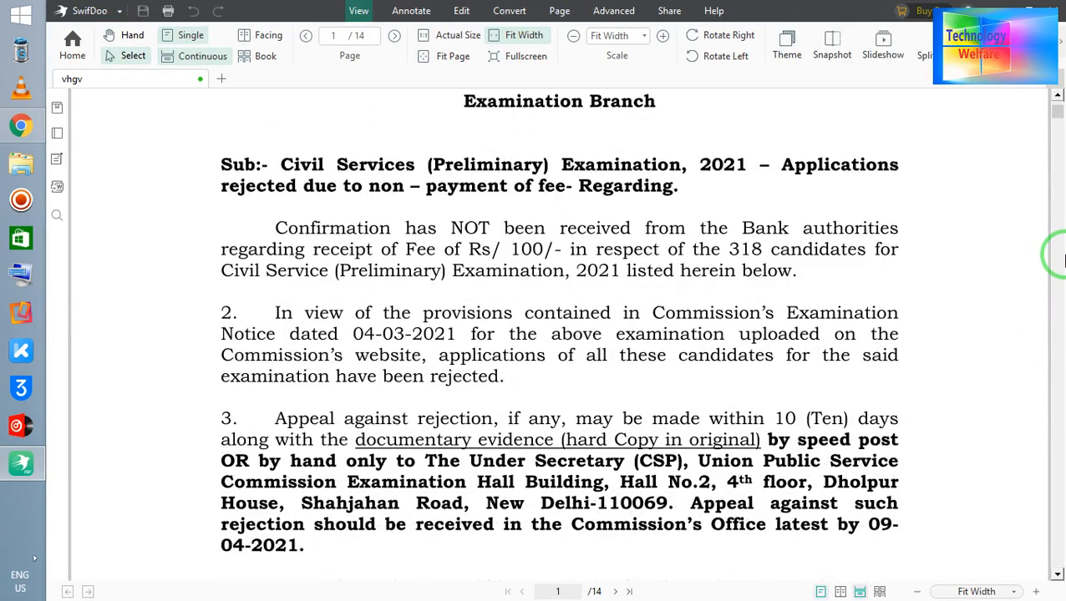
scroll(1057, 266, "up", 3)
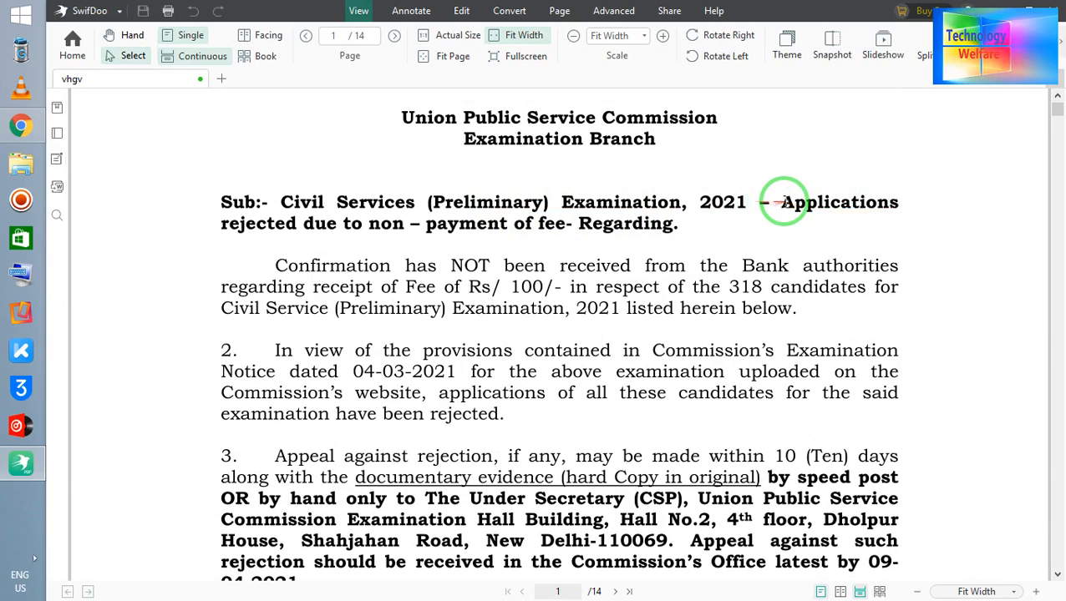
Switch the PDF to text editing and replace "Applications" with "Paper" in the subject line on page 1.
left_click_drag(785, 202, 908, 208)
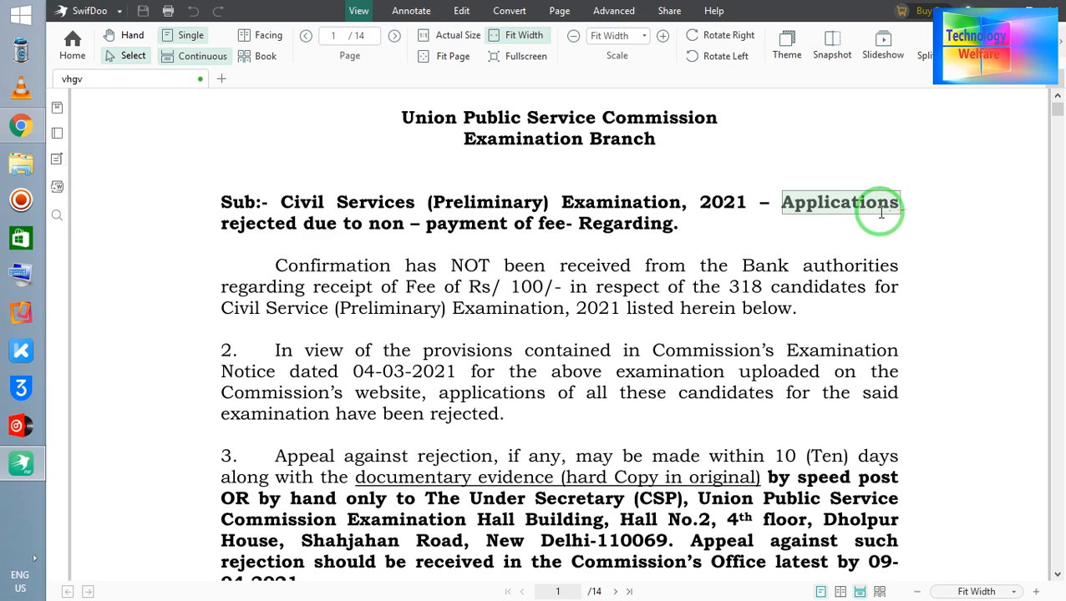
right_click(859, 214)
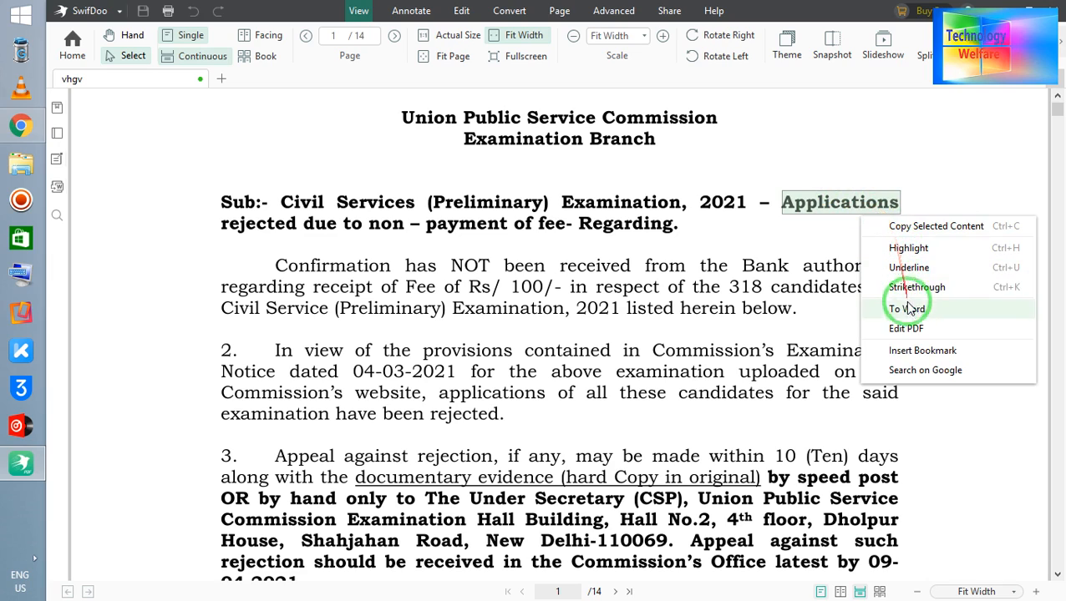
left_click(907, 329)
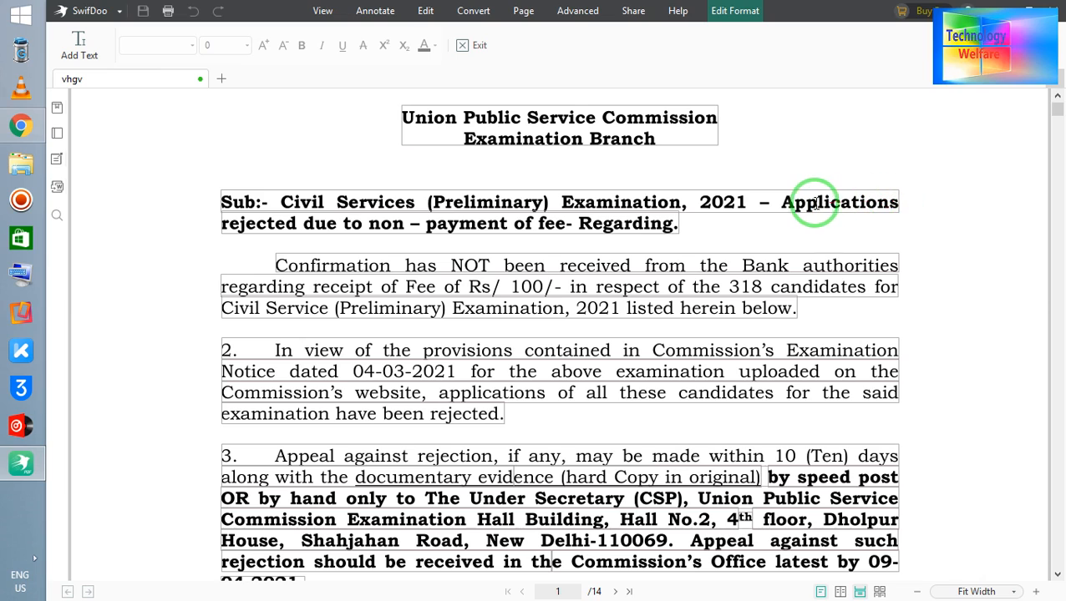
left_click_drag(782, 202, 897, 201)
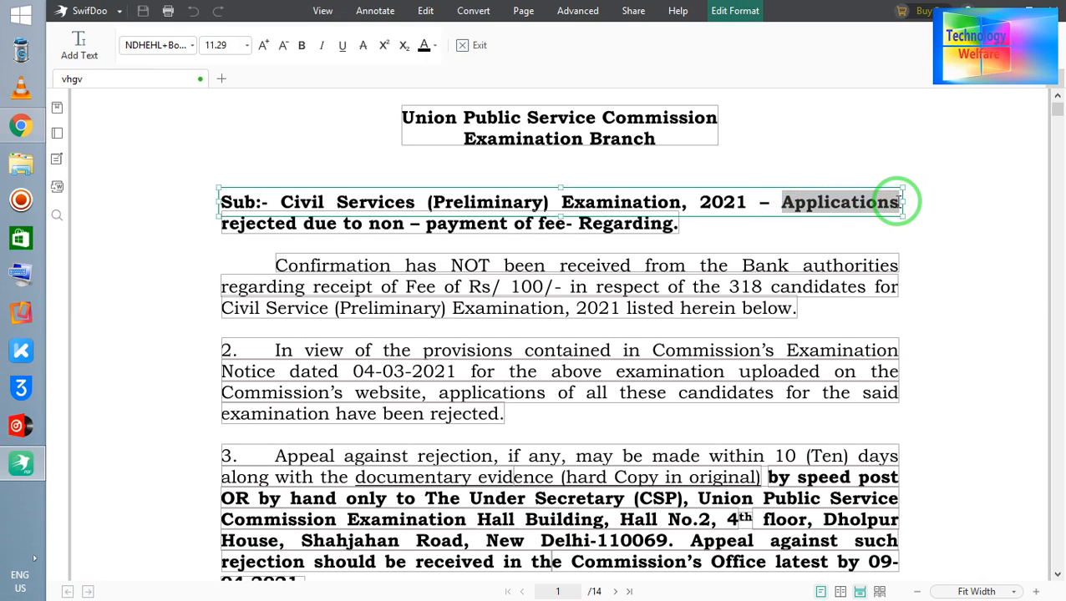
key("BackSpace")
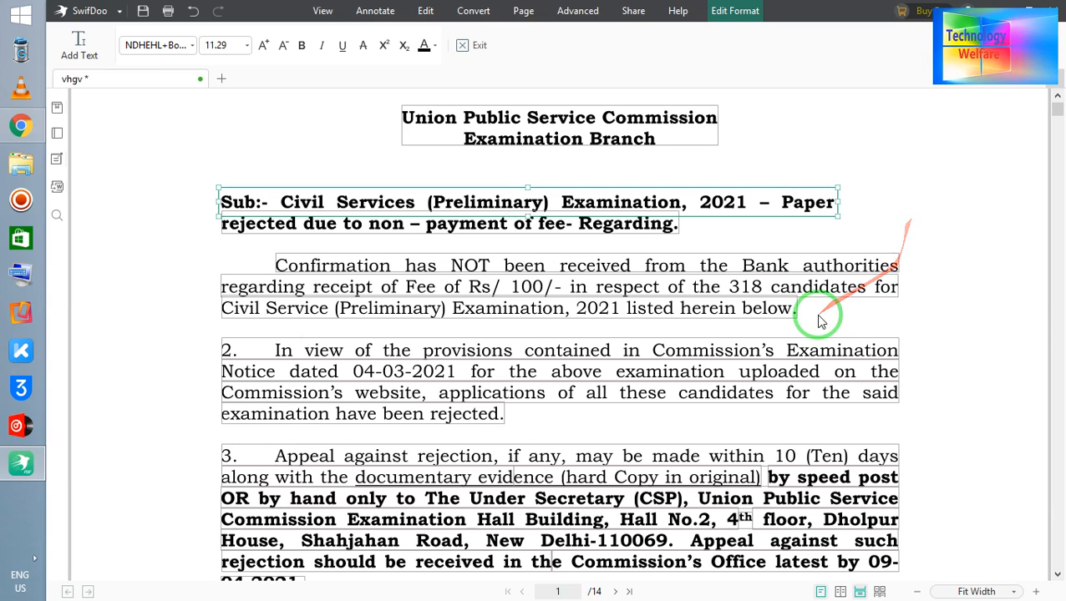
left_click(904, 201)
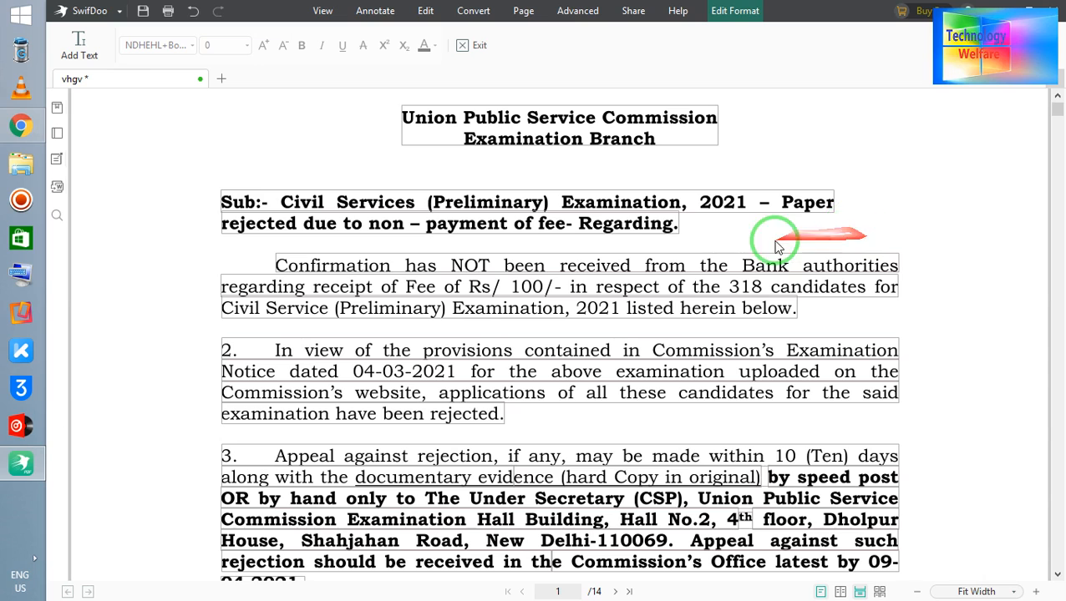
Replace the bracketed signatory's name above "Under Secretary(CSP)" on page 1 with "Technology Welfare" and save the PDF.
scroll(889, 228, "down", 6)
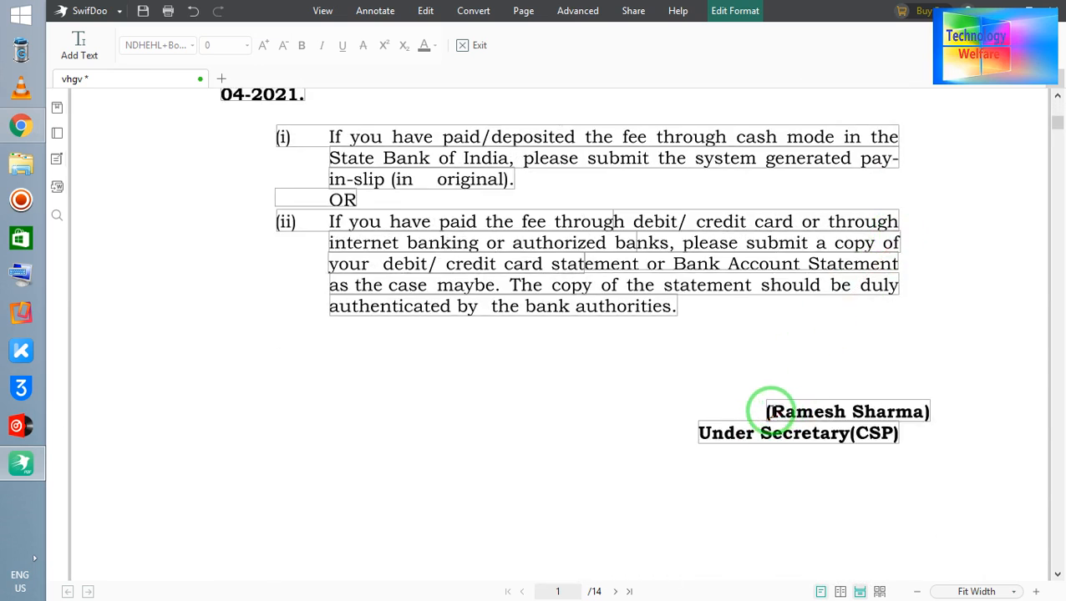
left_click(769, 410)
left_click_drag(769, 411, 924, 412)
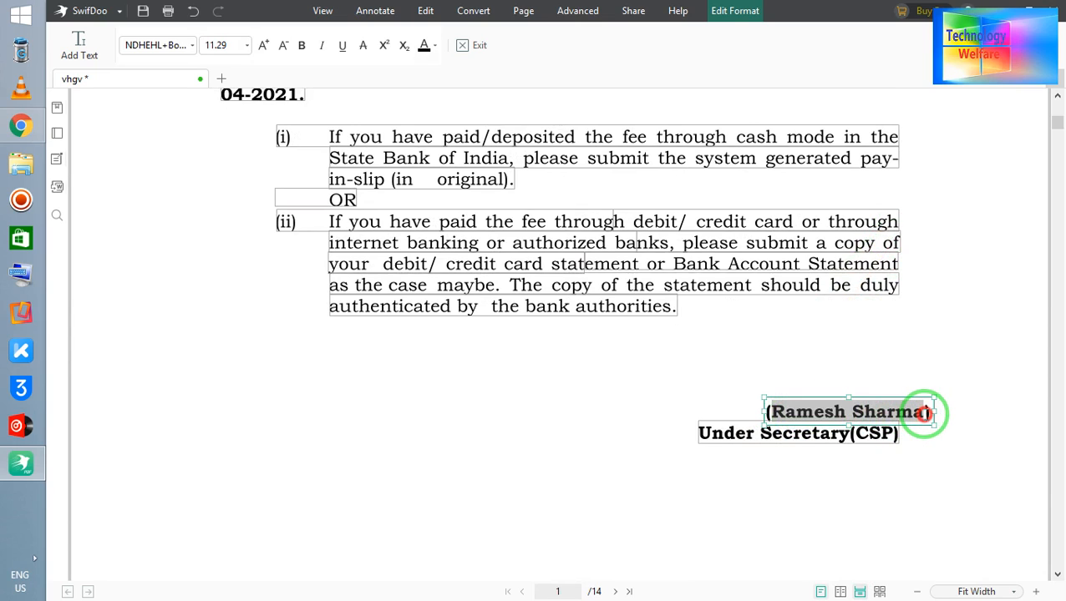
right_click(908, 411)
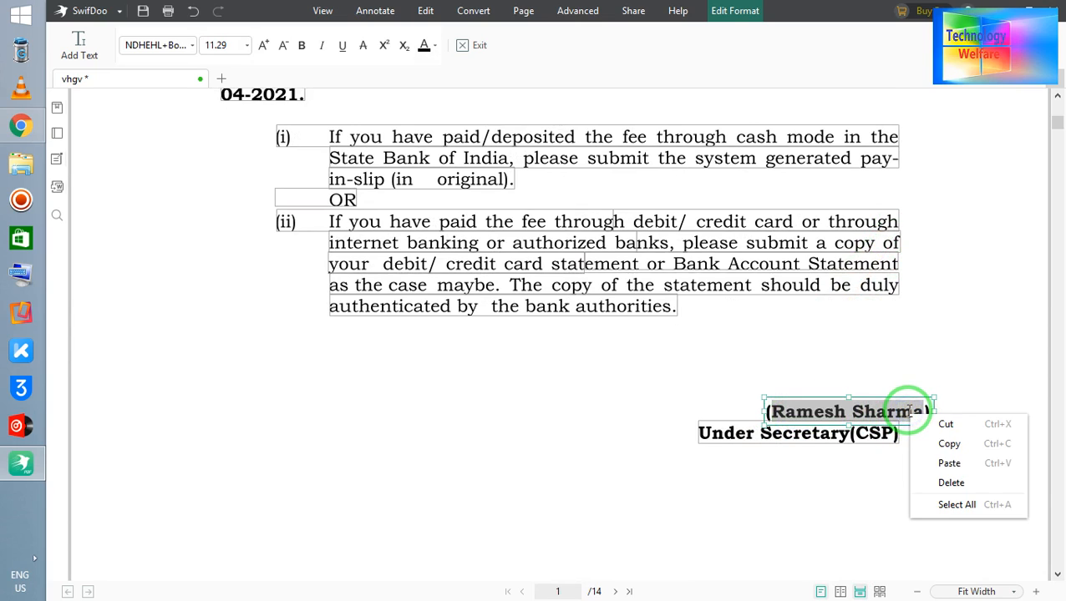
left_click(946, 424)
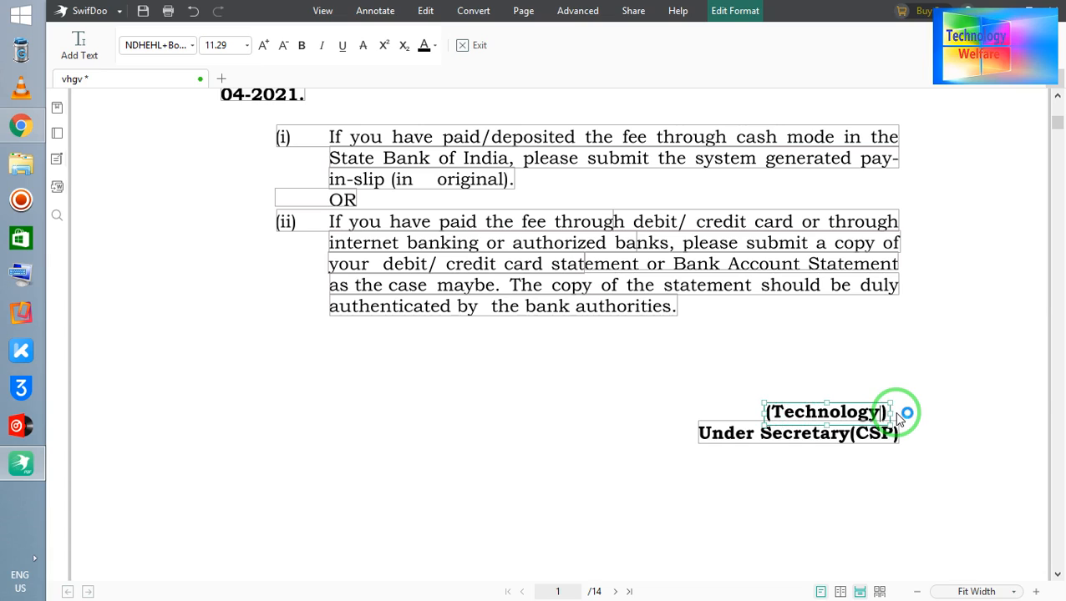
type("Welfare")
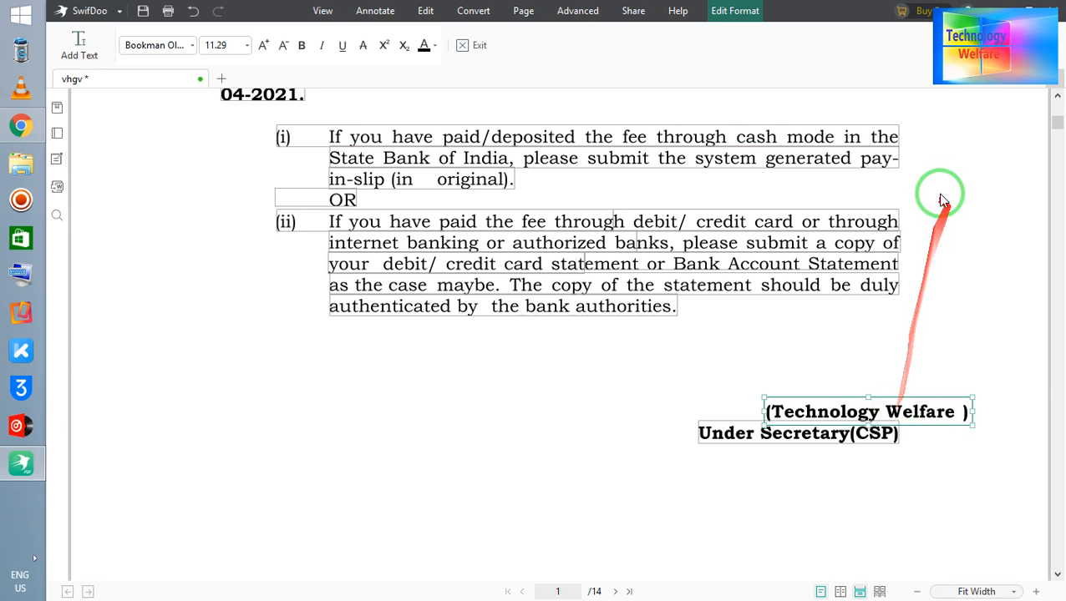
left_click_drag(1059, 119, 1057, 100)
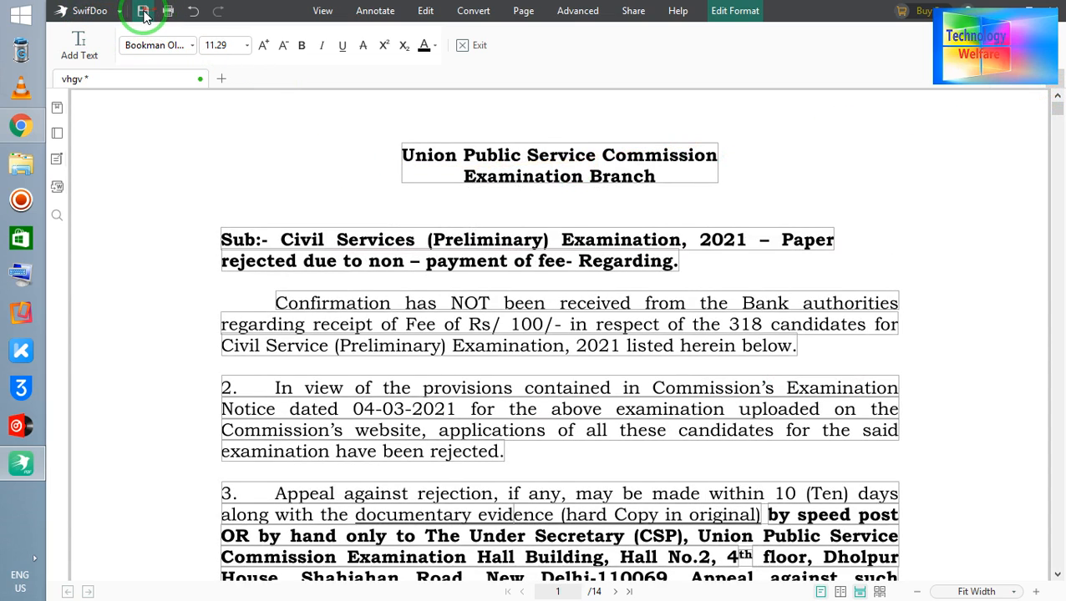
left_click(142, 12)
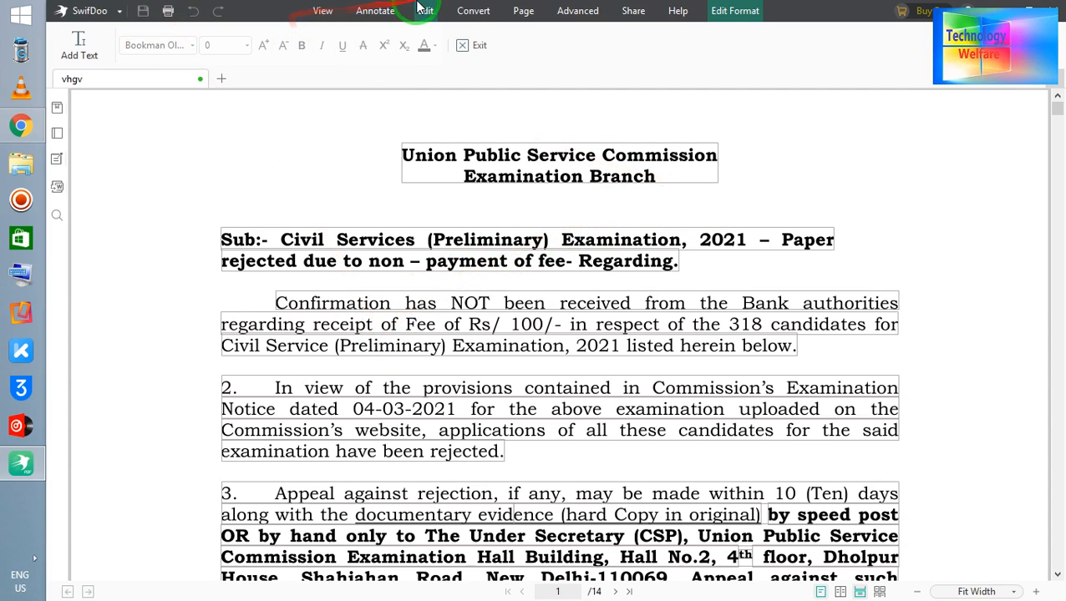
Convert pages 1 to 14 of vhgv.pdf to Word (.docx) in the document's current directory and recover the converted file's contents in Word.
left_click(474, 12)
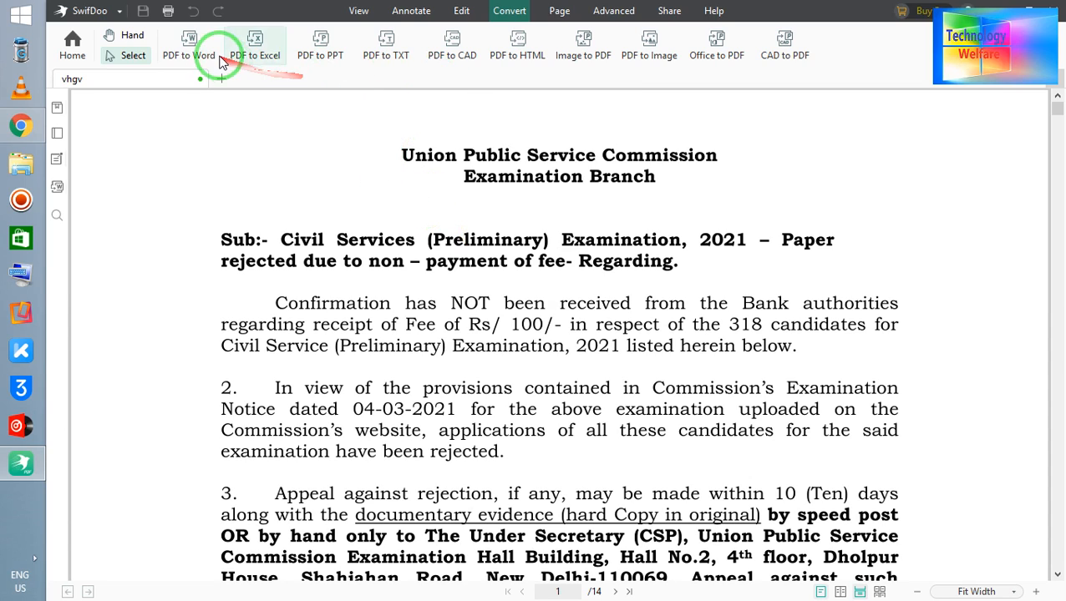
left_click(190, 46)
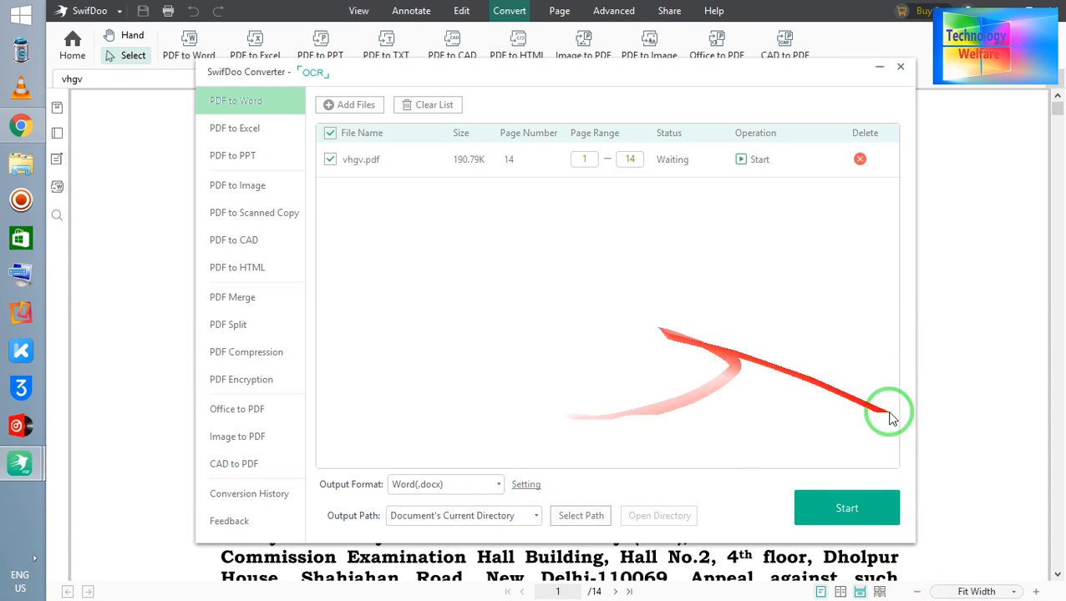
left_click(869, 511)
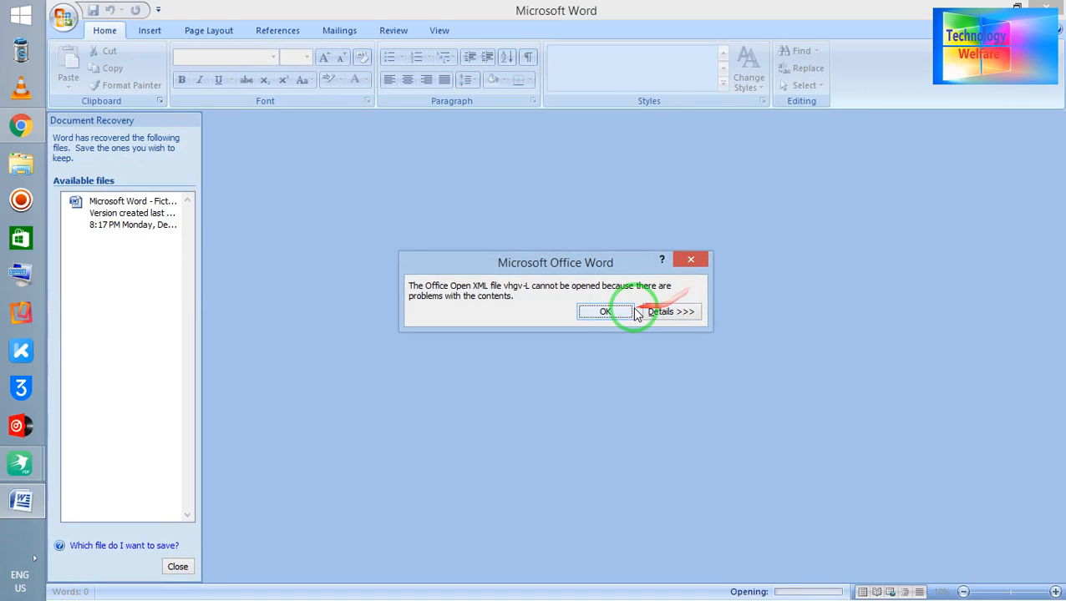
left_click(620, 310)
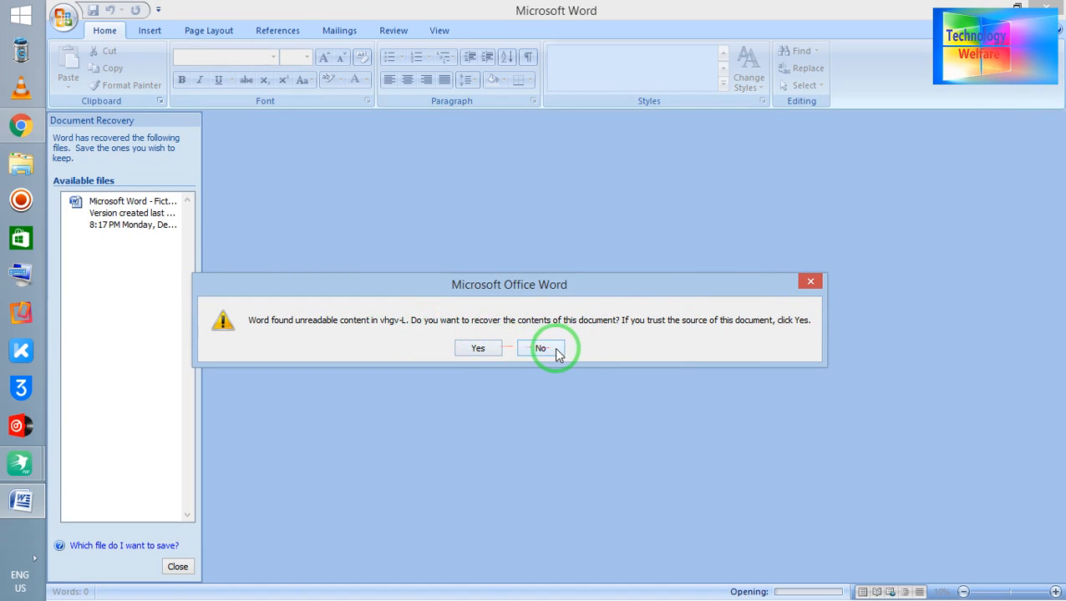
left_click(490, 349)
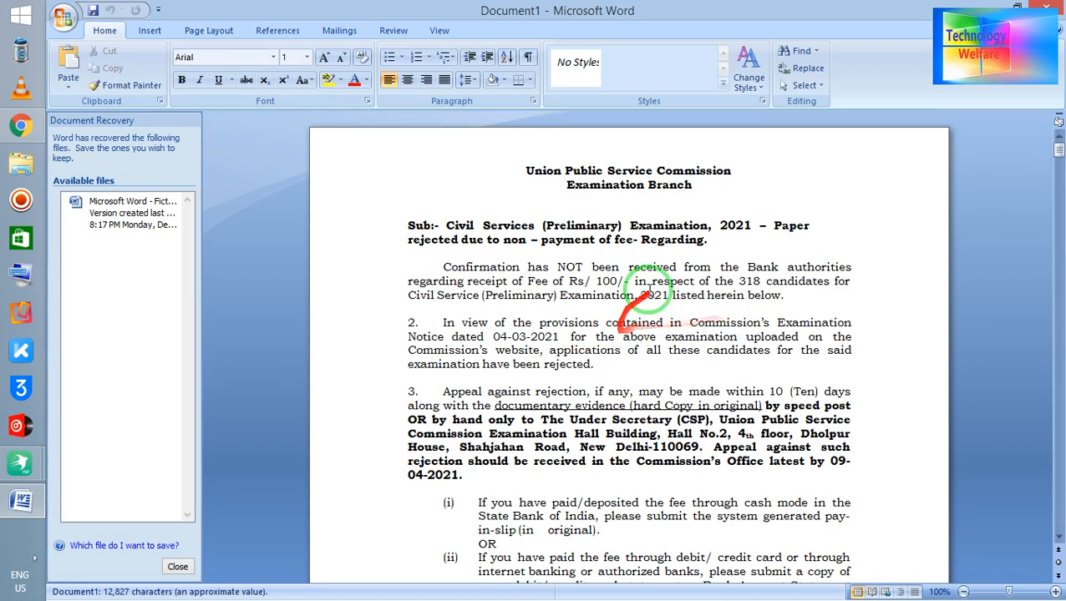
Check the edited subject line and signature block on page 1 of the converted Word document.
scroll(823, 223, "down", 4)
scroll(824, 222, "up", 4)
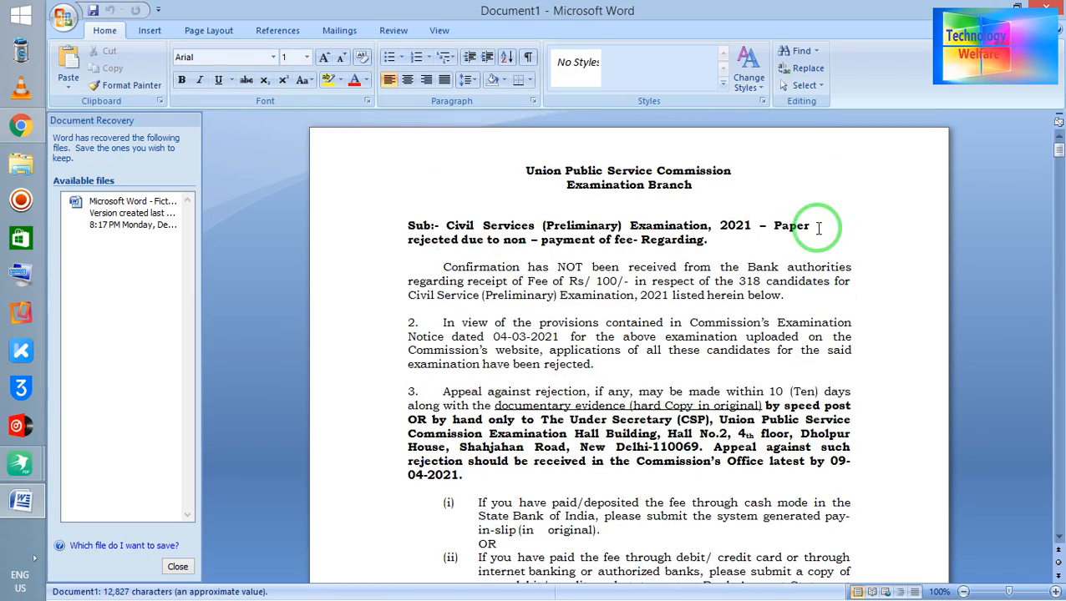
left_click_drag(759, 225, 849, 225)
scroll(885, 230, "down", 3)
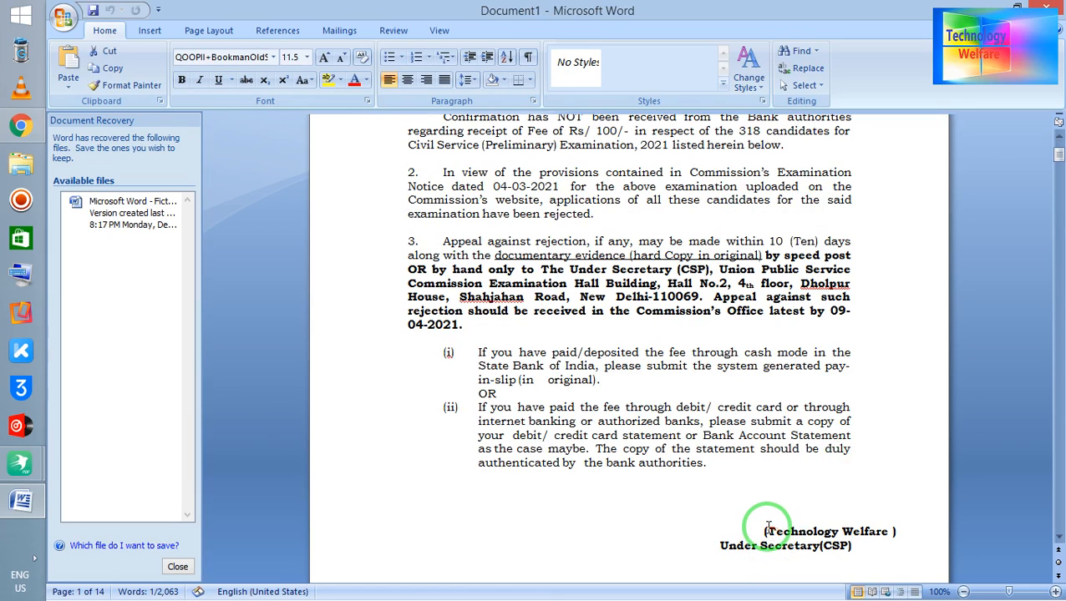
left_click_drag(760, 555, 887, 517)
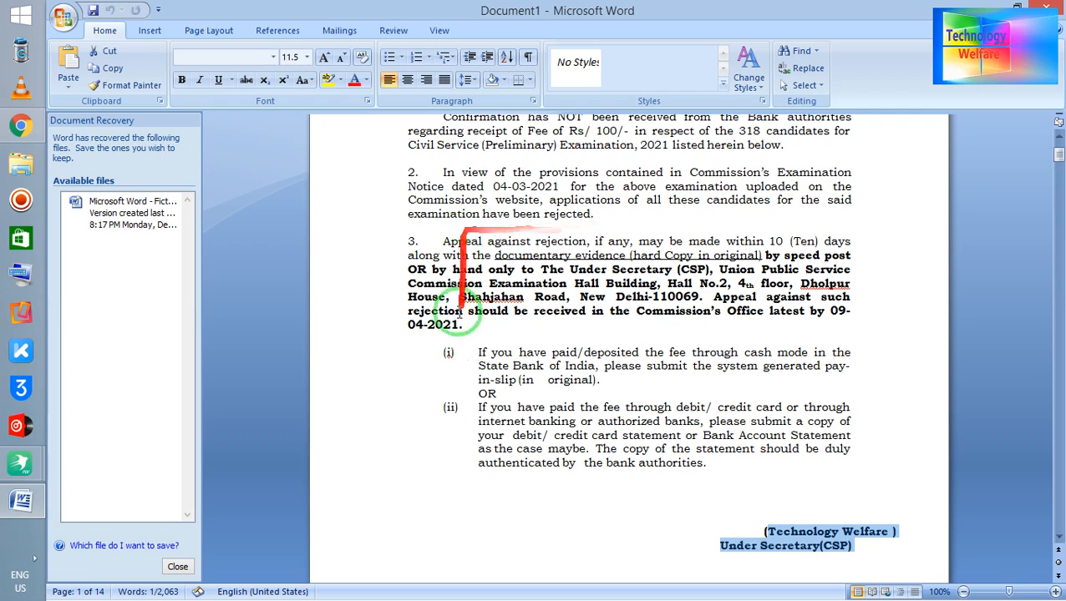
scroll(973, 290, "up", 3)
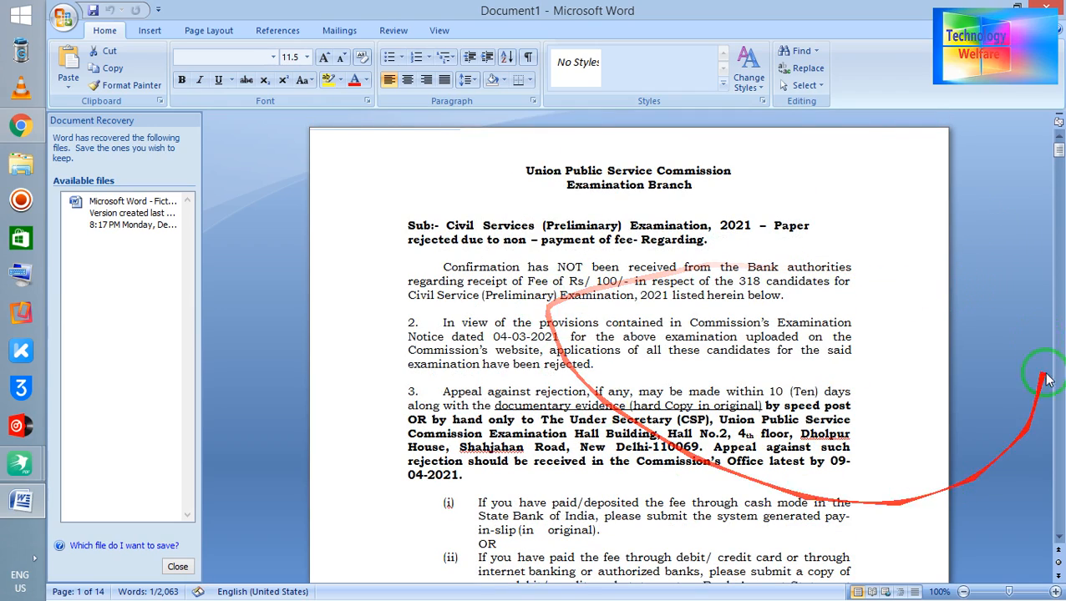
scroll(917, 292, "down", 9)
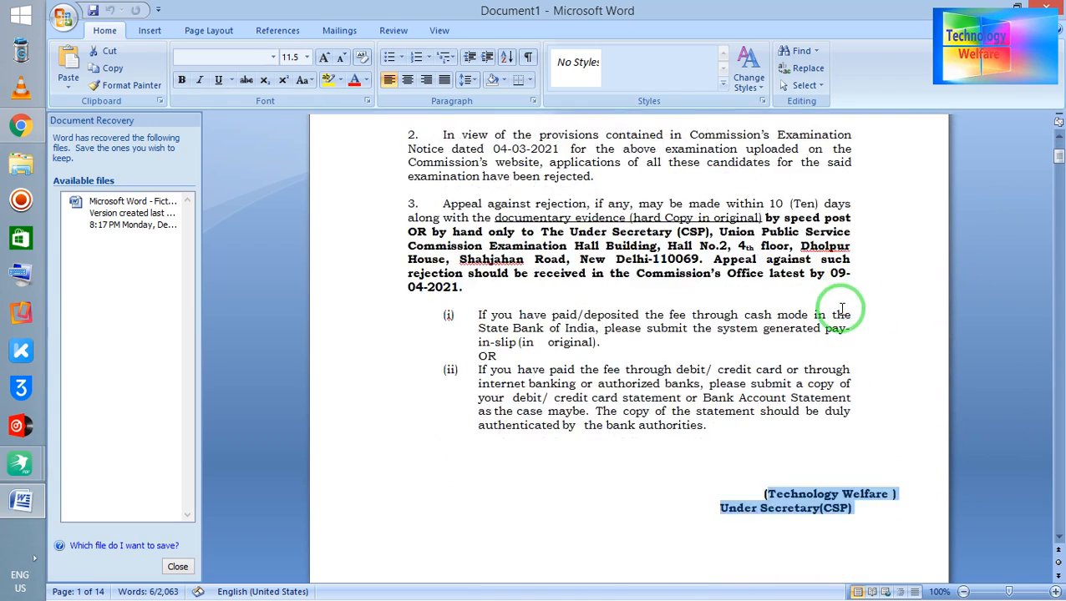
scroll(842, 329, "up", 6)
scroll(861, 321, "up", 3)
scroll(735, 434, "down", 1)
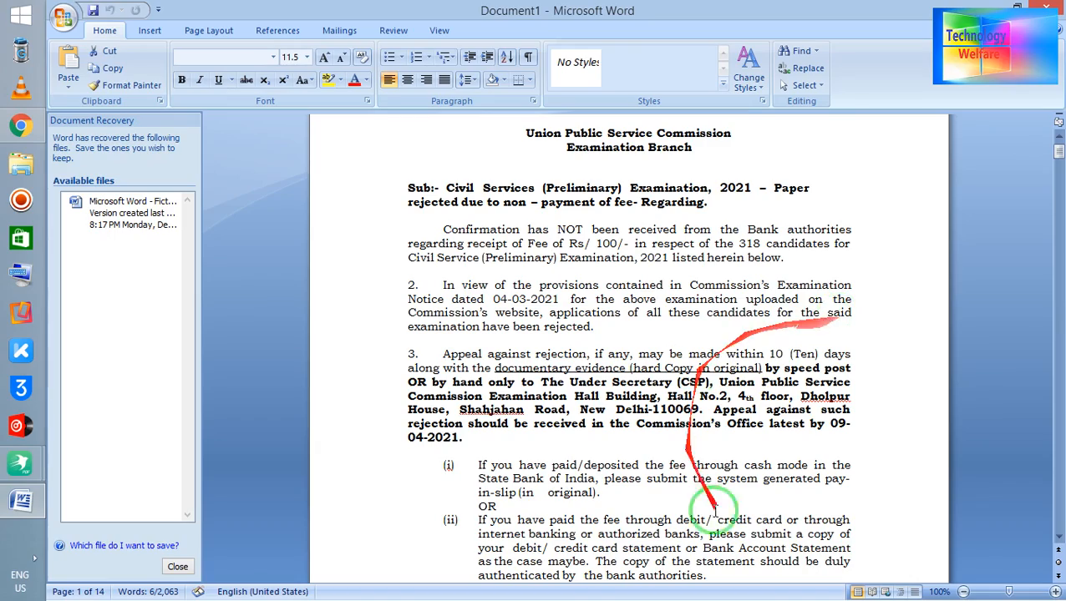
Look through the page 1 signature block and the candidate table on page 2 of the converted document.
scroll(672, 302, "down", 9)
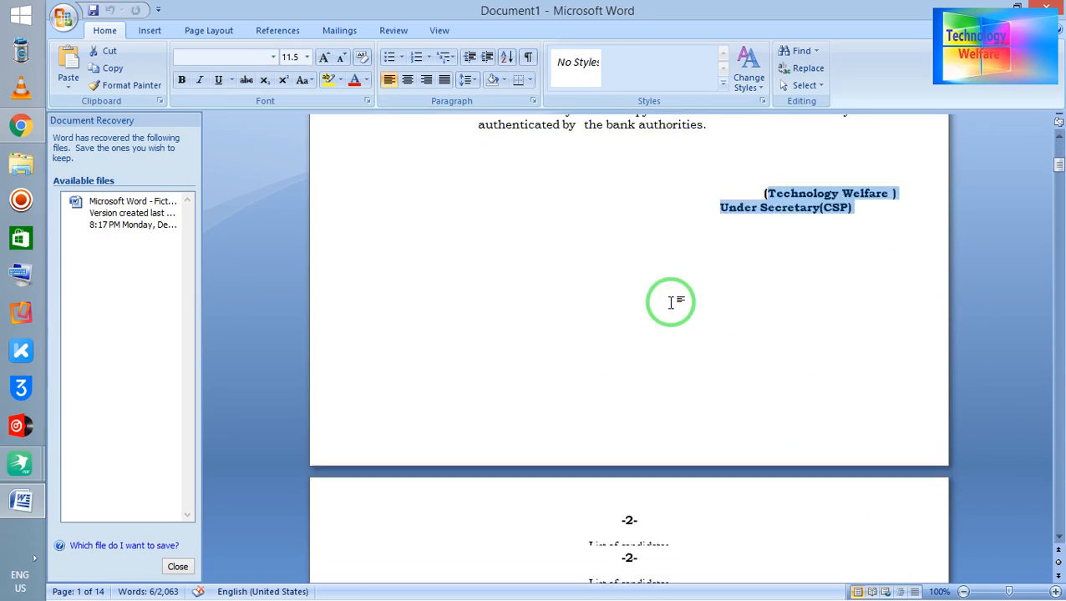
scroll(668, 303, "up", 5)
scroll(672, 301, "down", 2)
scroll(677, 302, "down", 20)
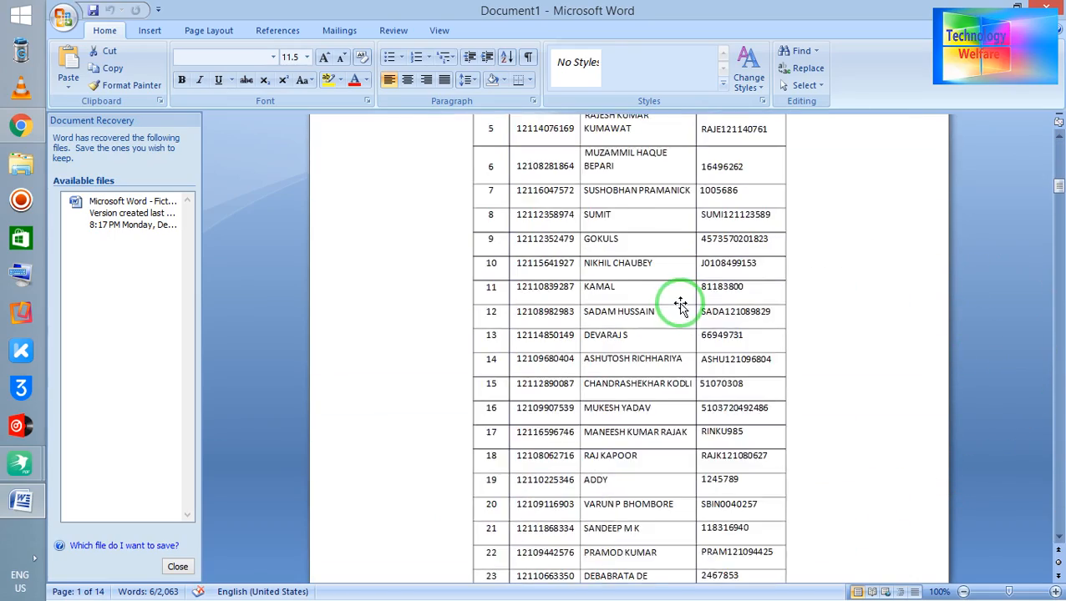
scroll(683, 304, "up", 20)
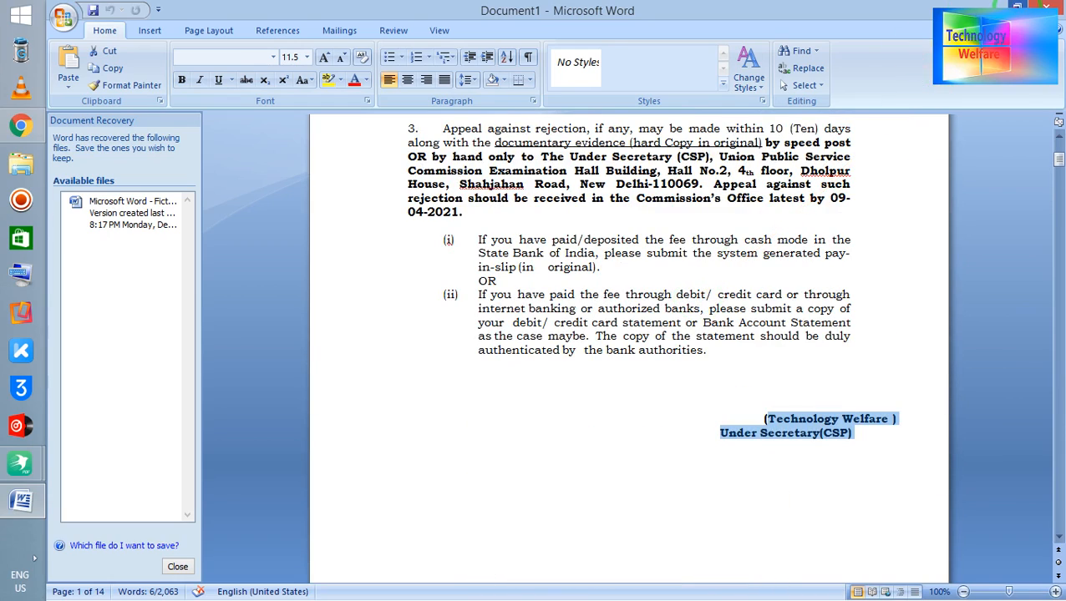
Close the recovered Word document without saving it, and close the converter and SwifDoo PDF.
left_click(1043, 6)
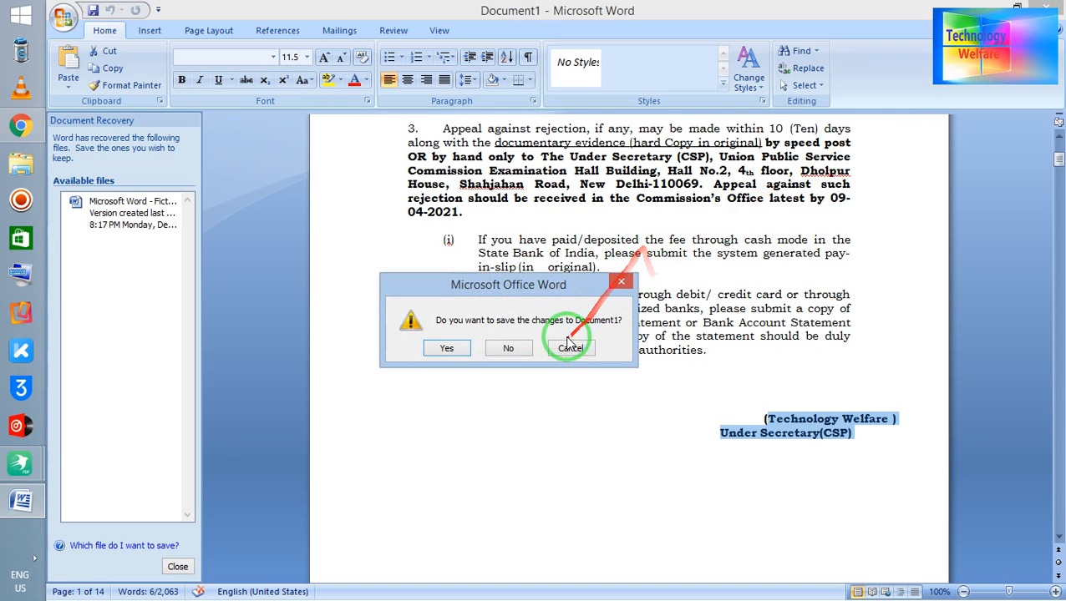
left_click(510, 350)
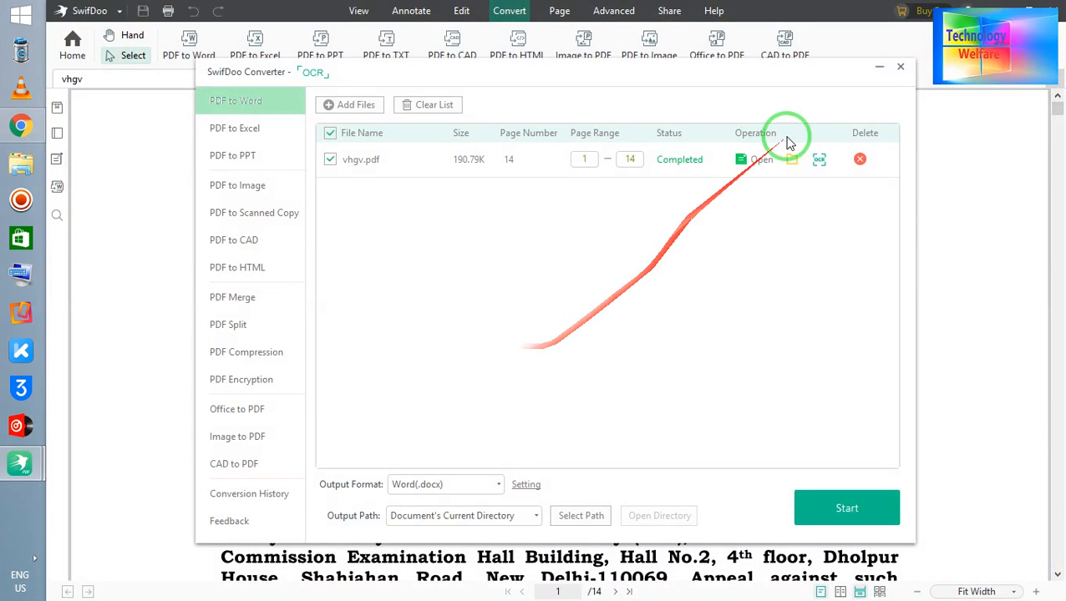
left_click(900, 66)
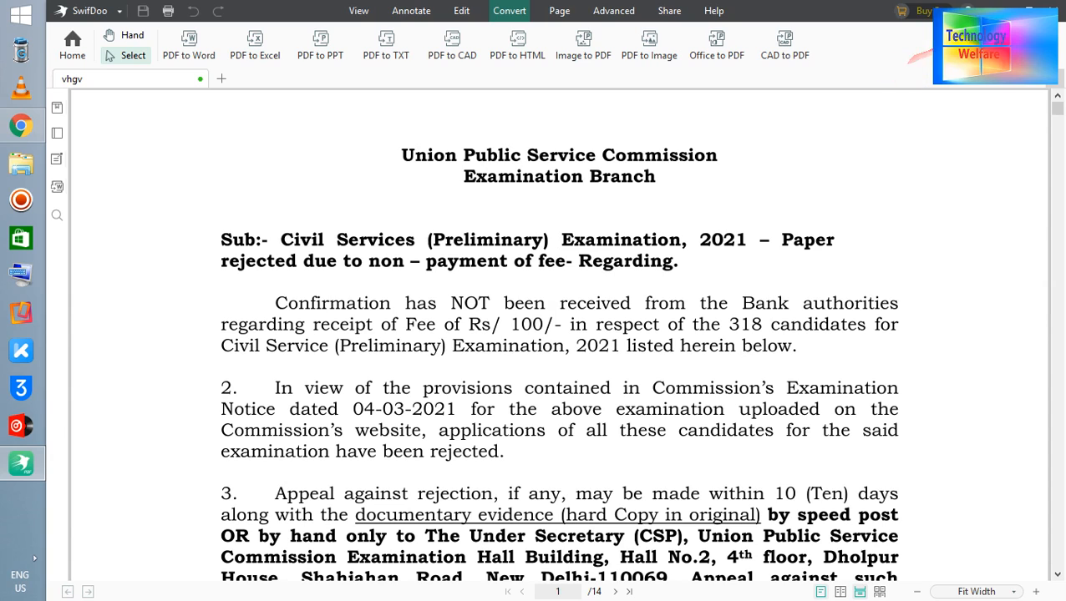
left_click(1050, 10)
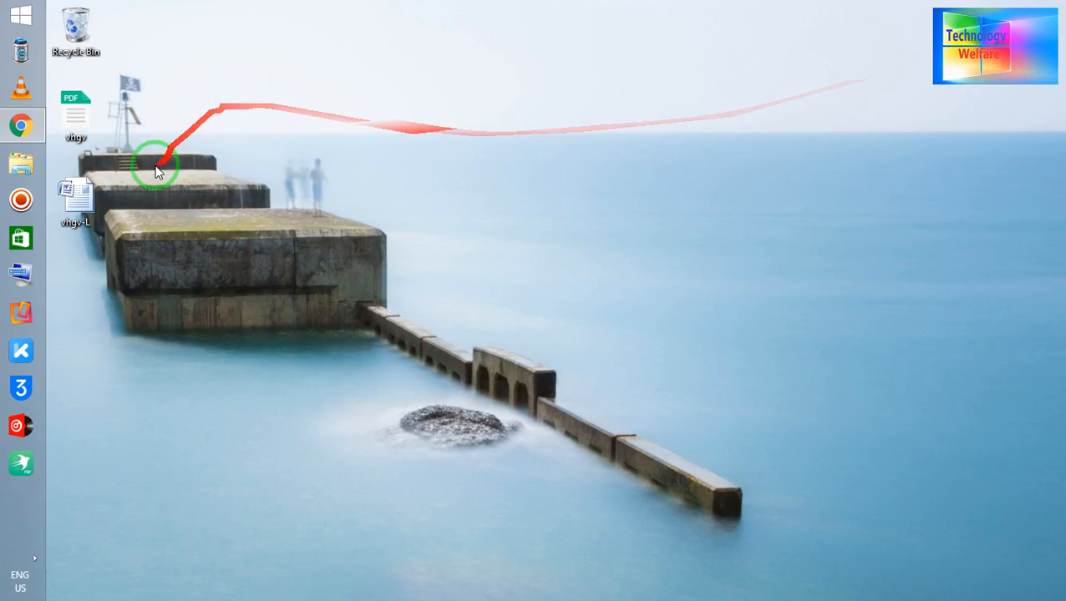
Open the converted file vhgv-L from the desktop and recover its contents in Word.
double_click(88, 206)
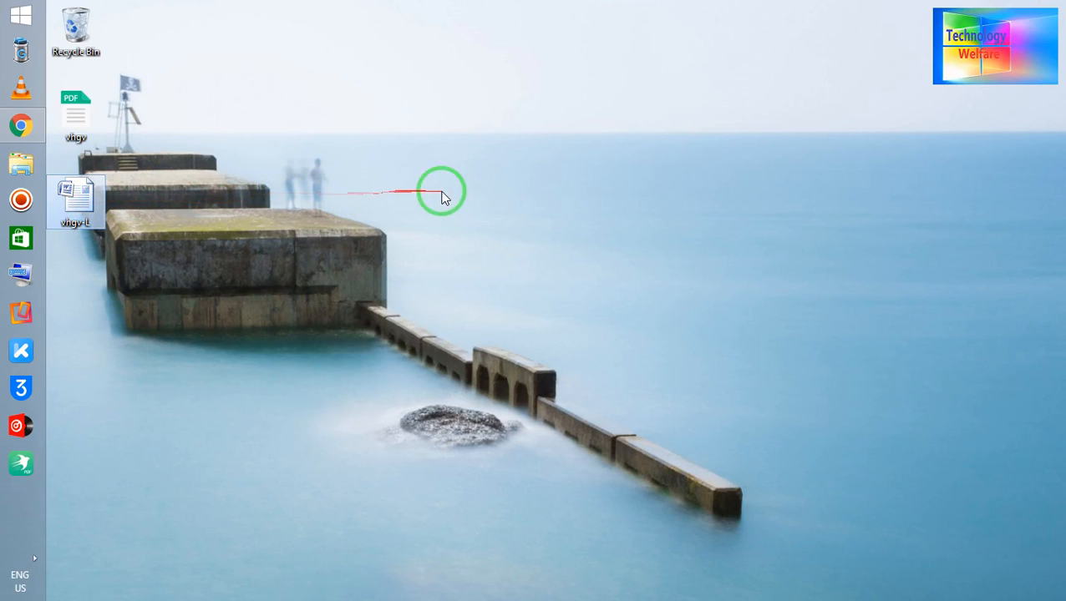
double_click(71, 211)
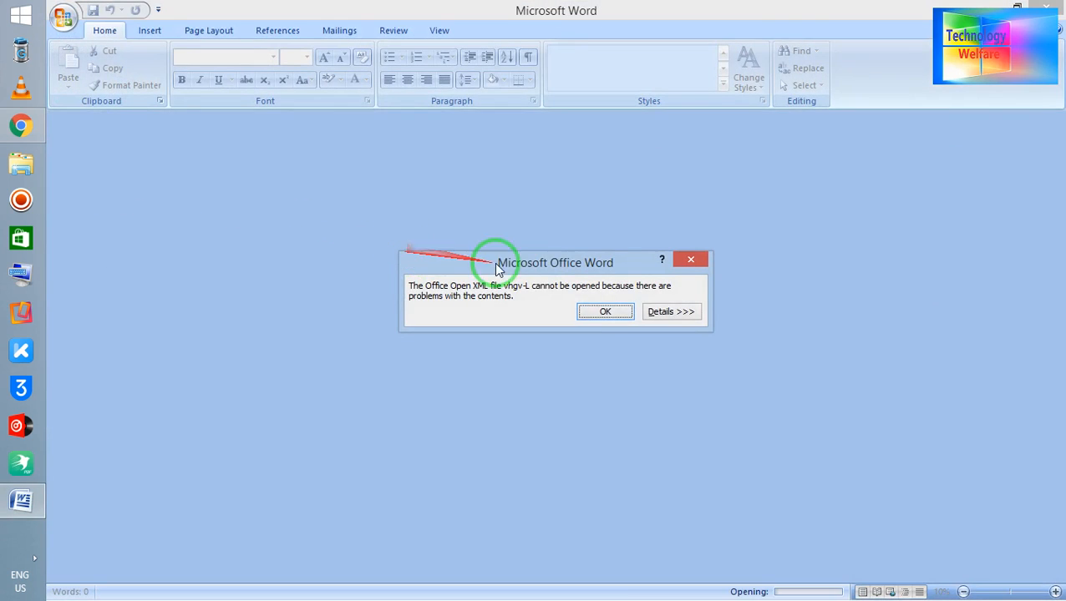
left_click(606, 312)
left_click(481, 349)
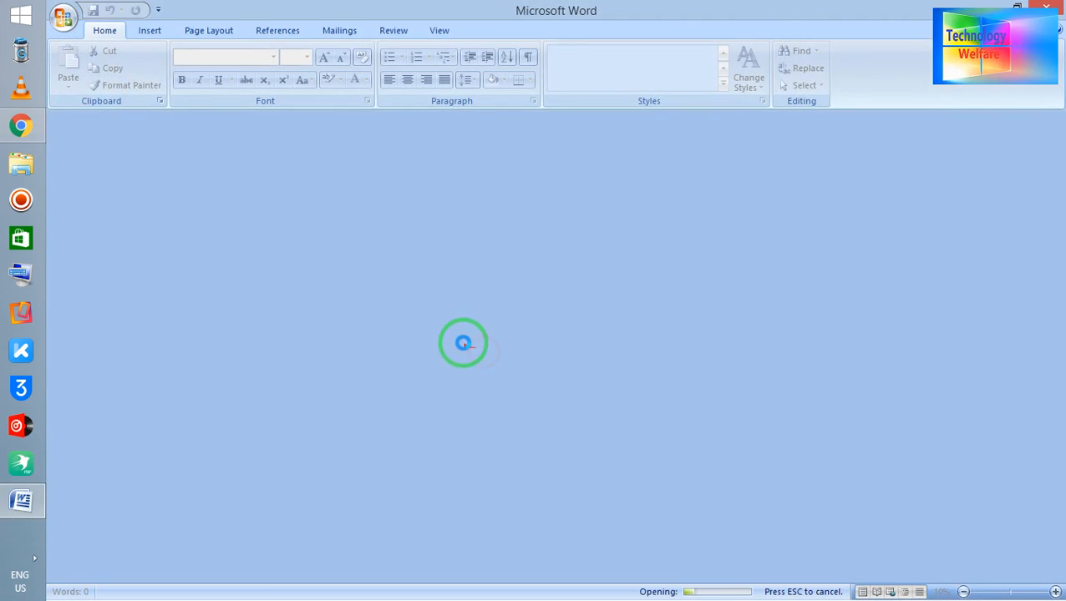
Check the signature block and the subject line on page 1 of the recovered vhgv-L document, and close it without saving.
scroll(552, 311, "down", 10)
scroll(584, 286, "up", 2)
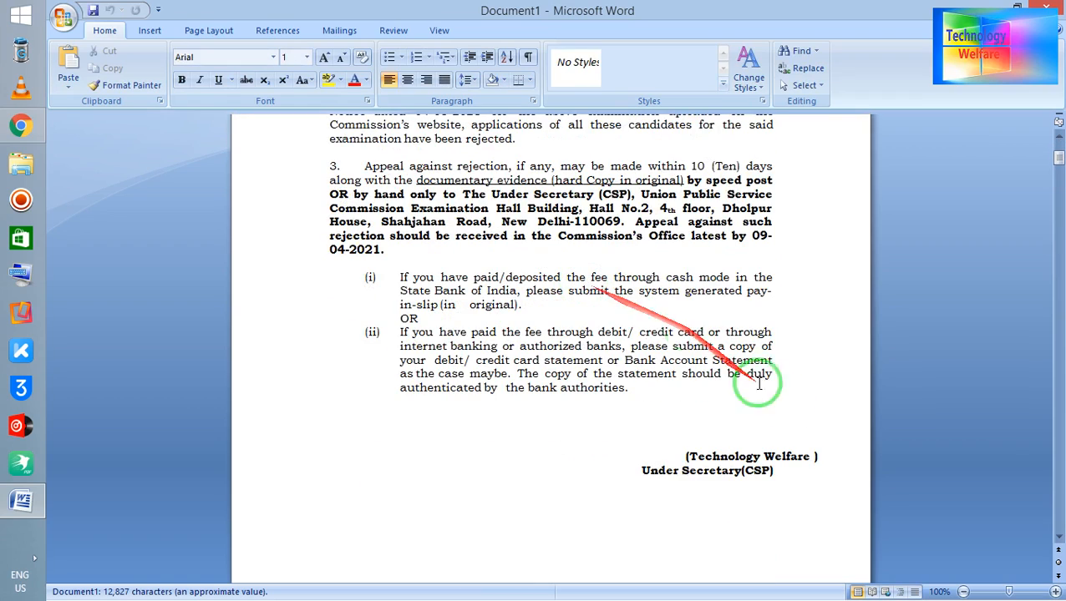
mouse_move(690, 559)
left_mouse_down()
mouse_move(692, 450)
mouse_move(852, 434)
left_mouse_up()
scroll(812, 321, "up", 5)
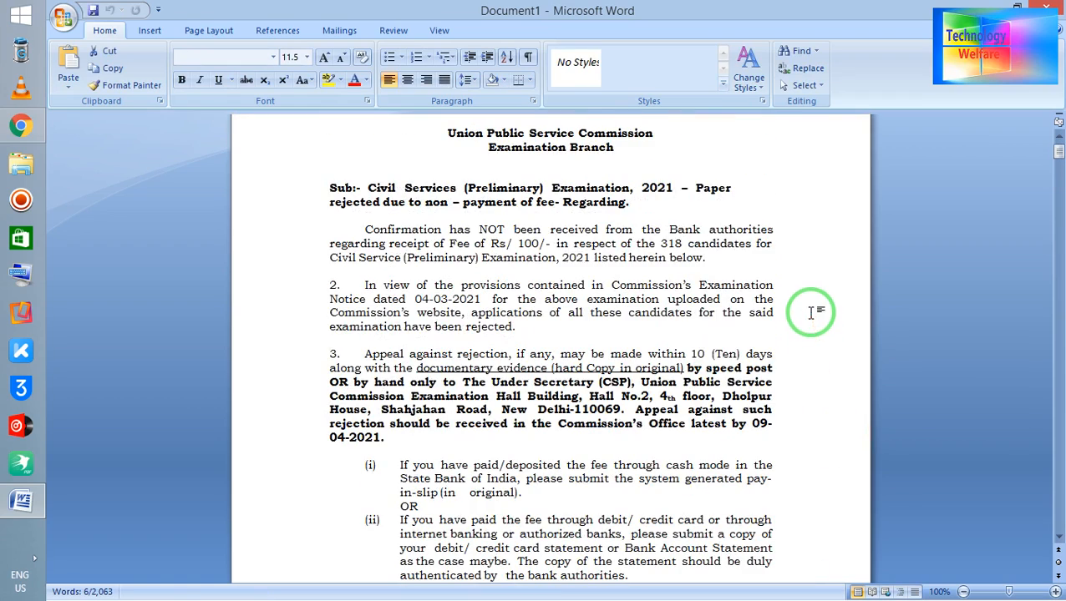
left_click(745, 188, "shift")
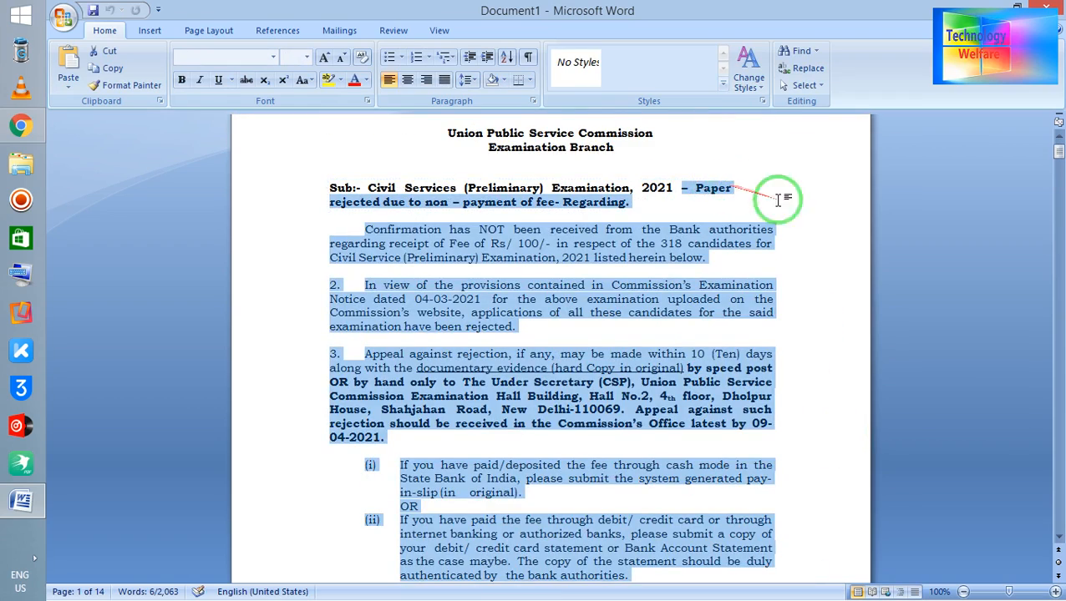
left_click(830, 217)
scroll(845, 162, "up", 1)
left_click(1050, 7)
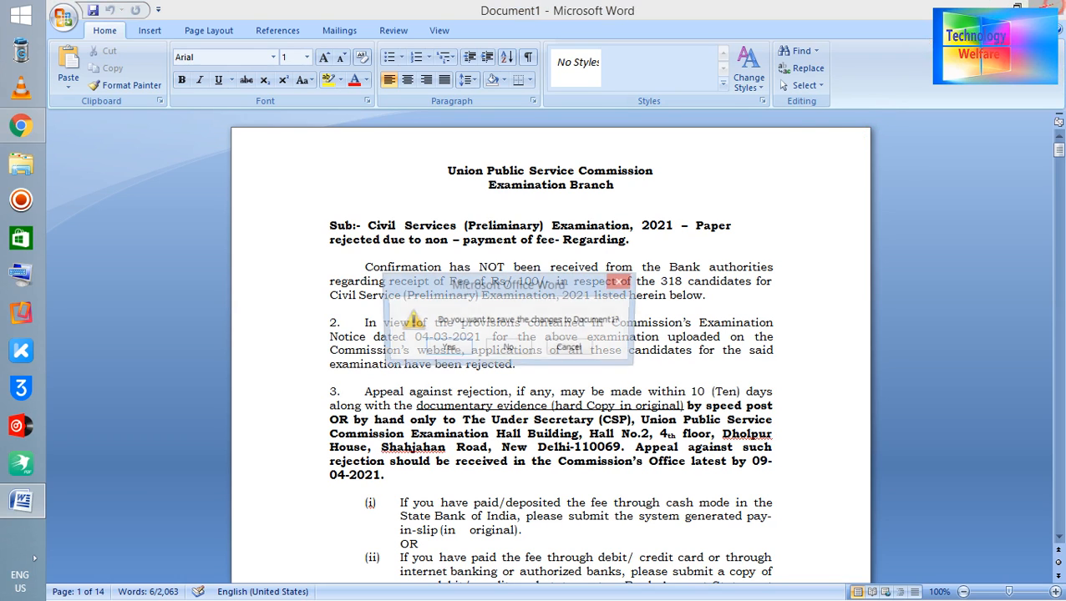
left_click(494, 351)
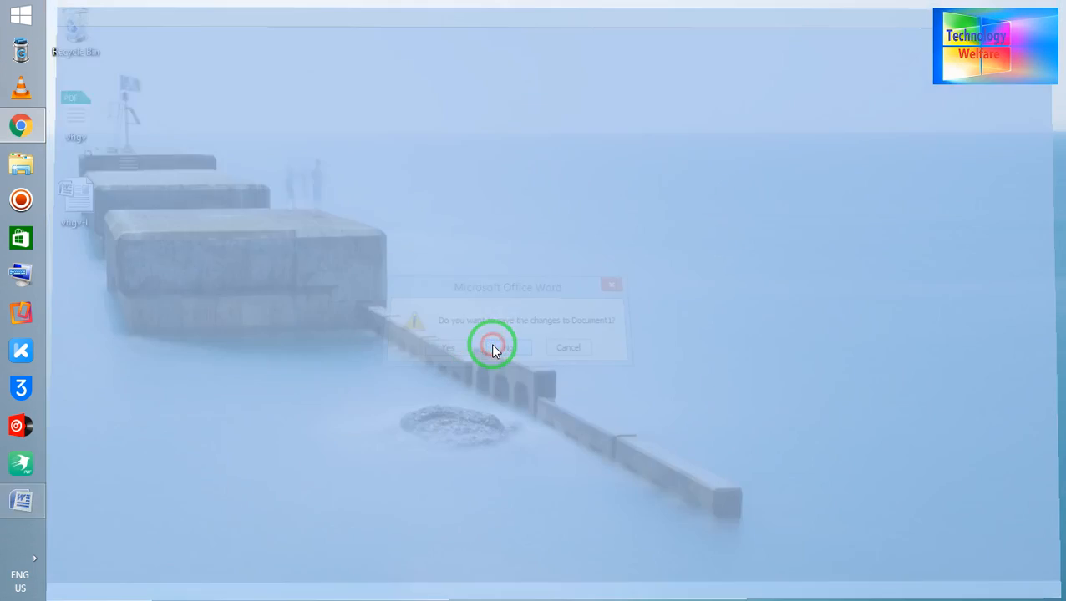
Reopen the vhgv PDF from the desktop and check "Paper" in the subject line and "Technology Welfare" in the signature block.
double_click(84, 117)
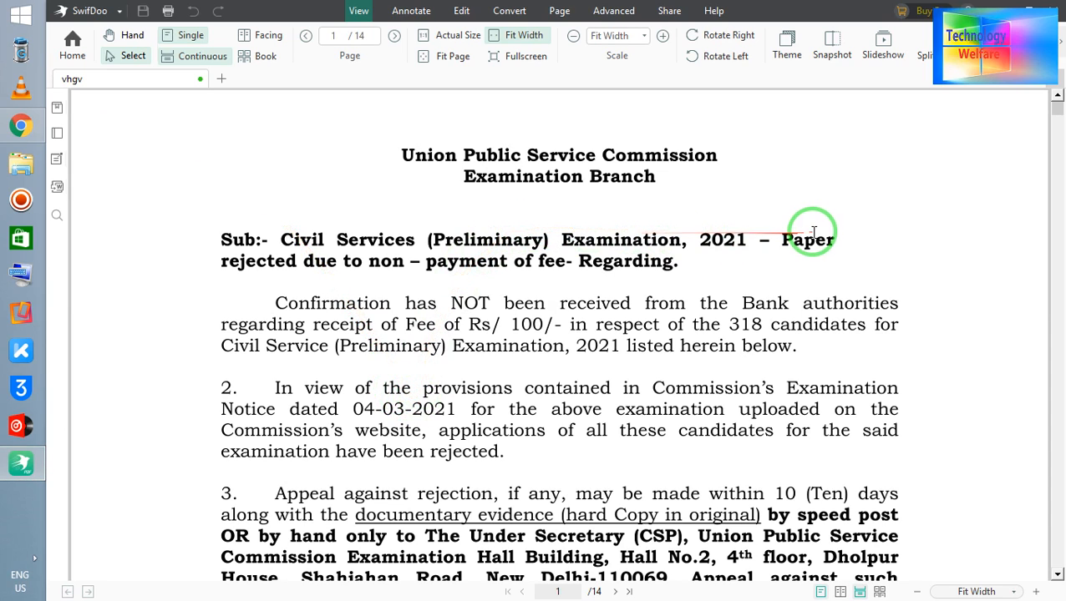
left_click_drag(793, 240, 869, 238)
scroll(869, 239, "down", 5)
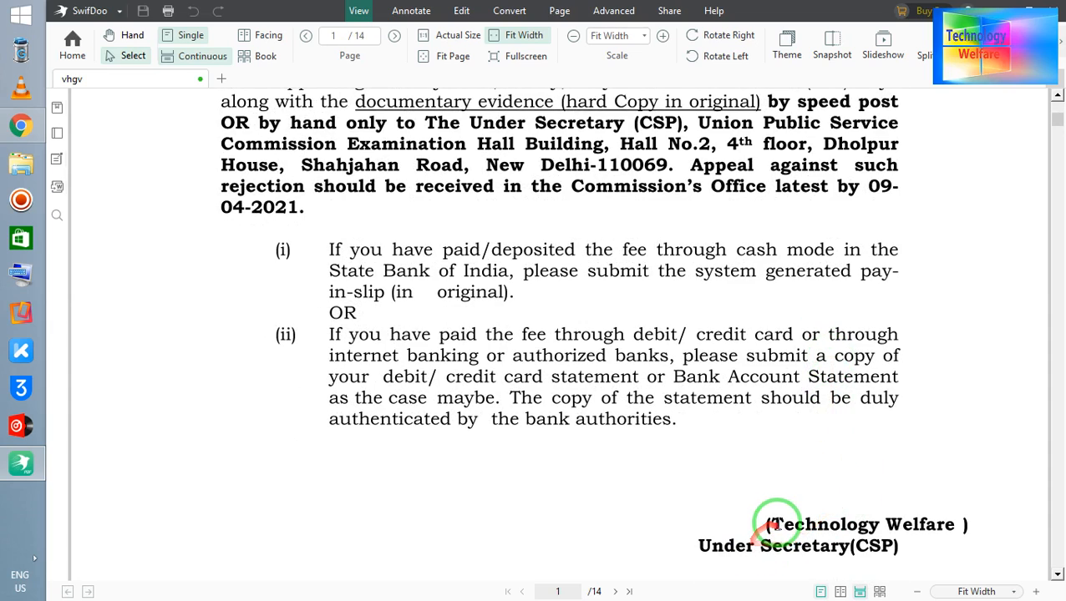
left_click_drag(782, 524, 952, 505)
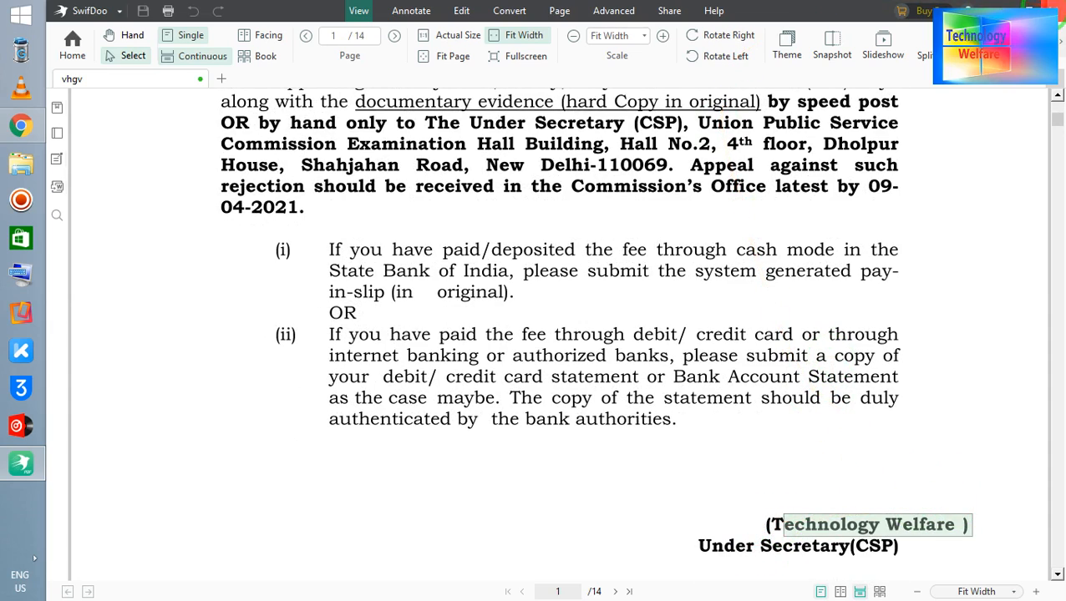
left_click(1048, 8)
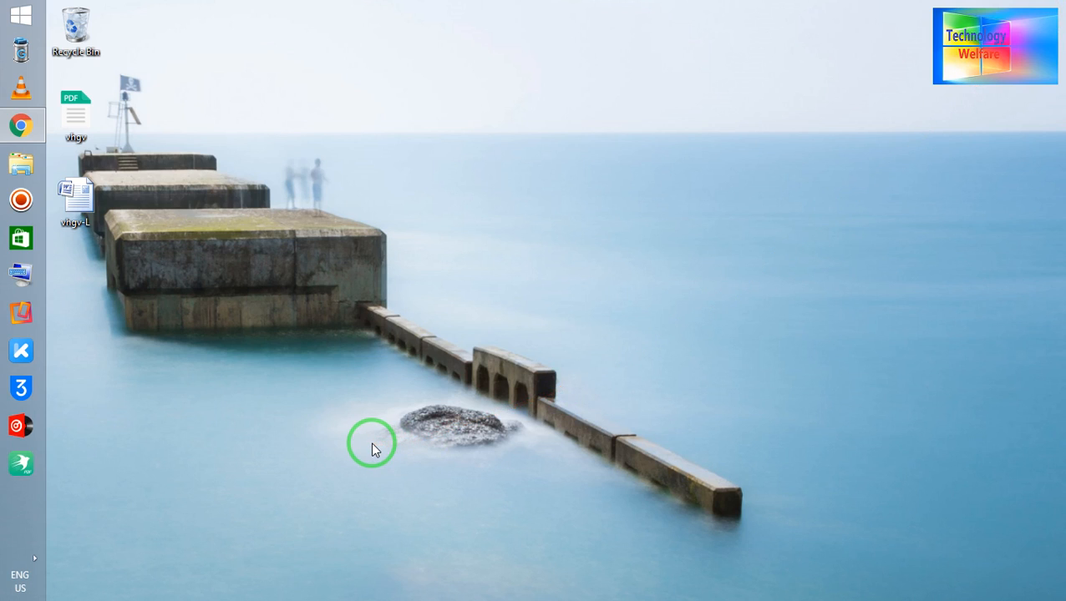